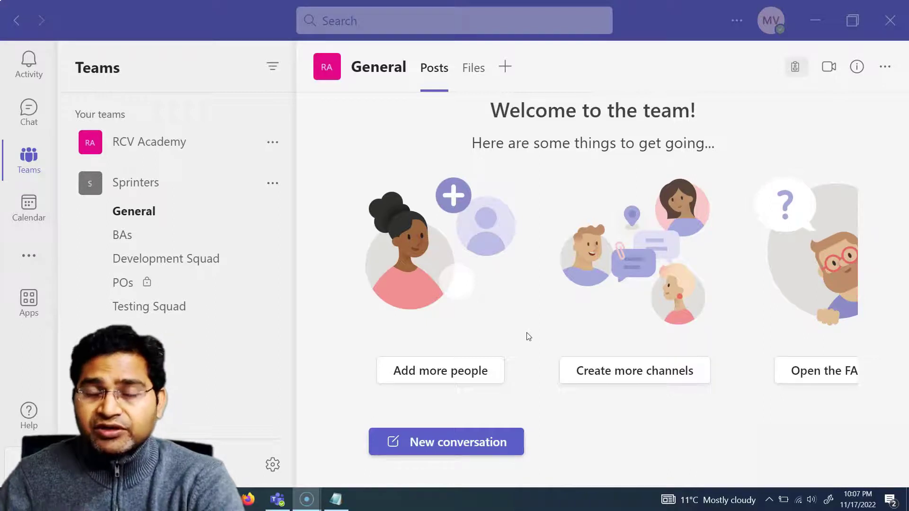
- Switch from Teams to the private Chat area in the left rail
click(522, 328)
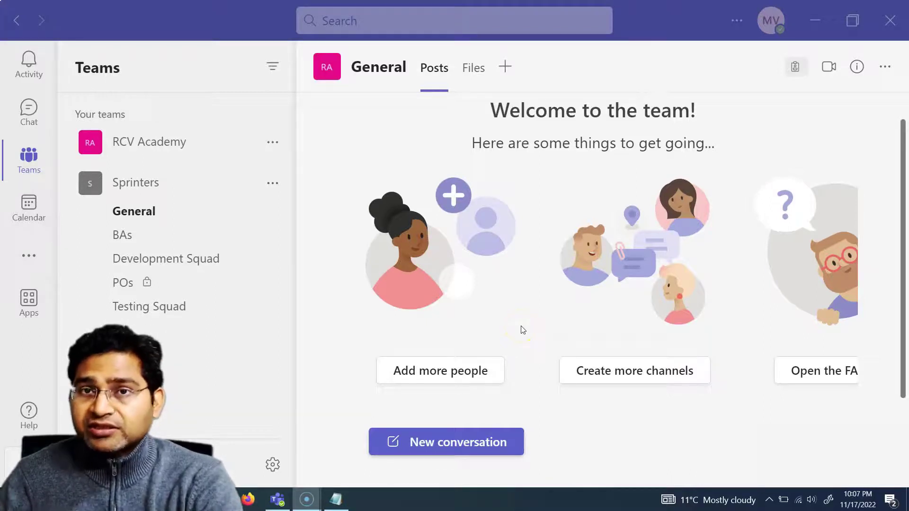
click(170, 131)
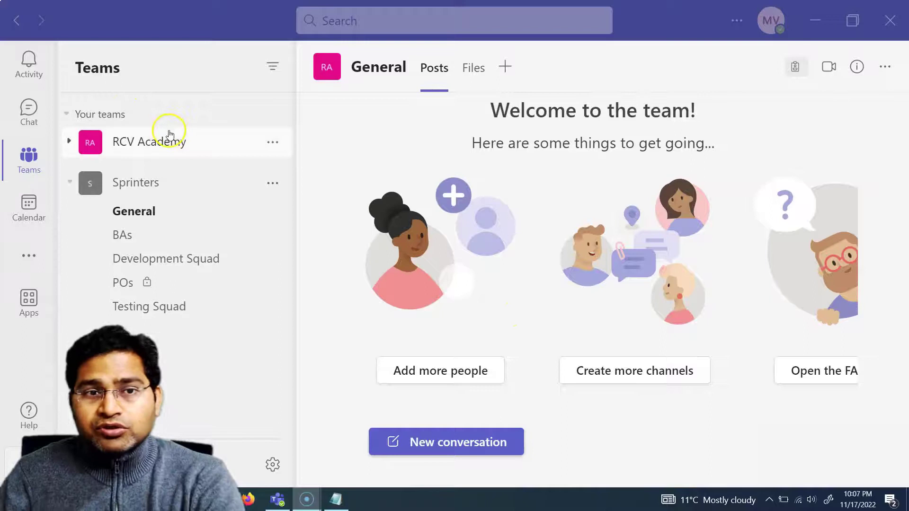
click(25, 116)
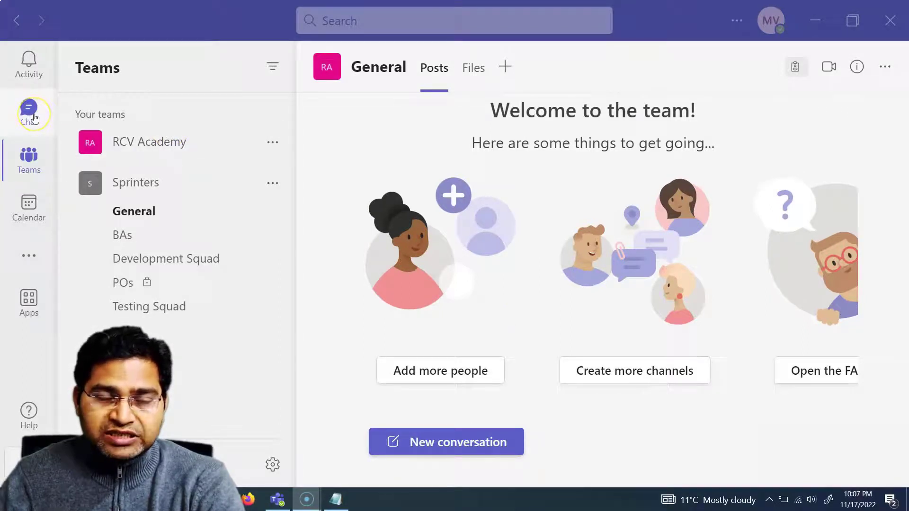
click(34, 116)
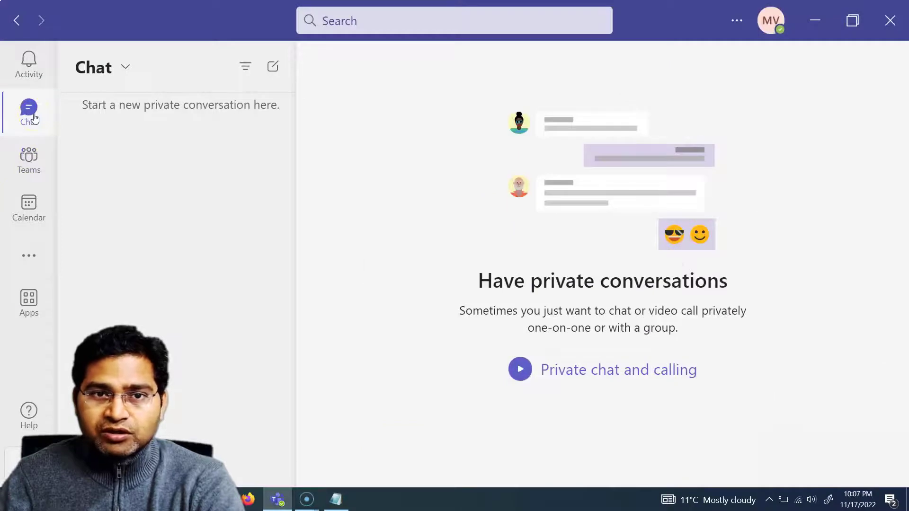
- Start a new chat and add the guest contact as its recipient
click(274, 71)
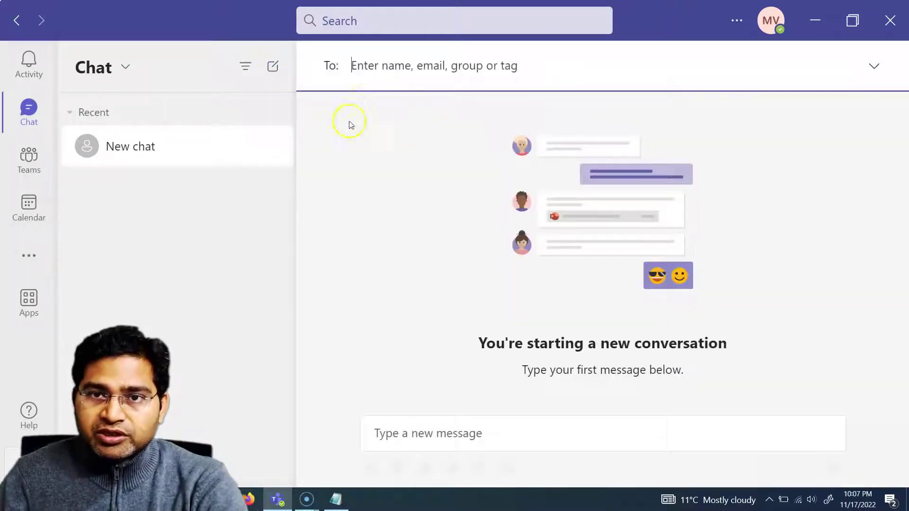
click(344, 85)
click(361, 68)
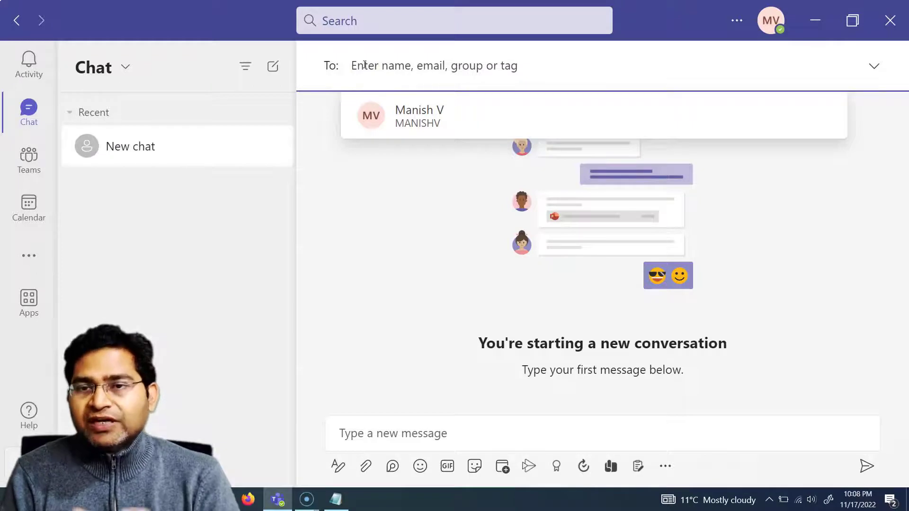
text(rcvtut)
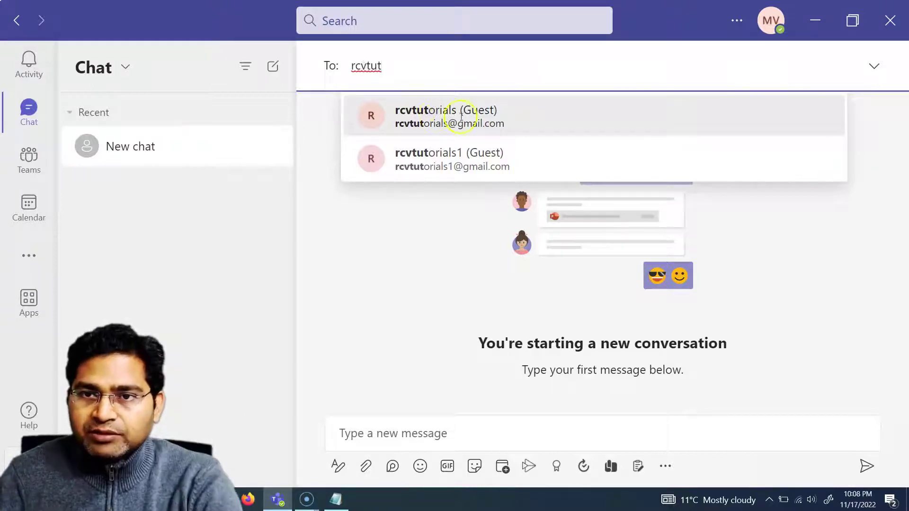
click(427, 118)
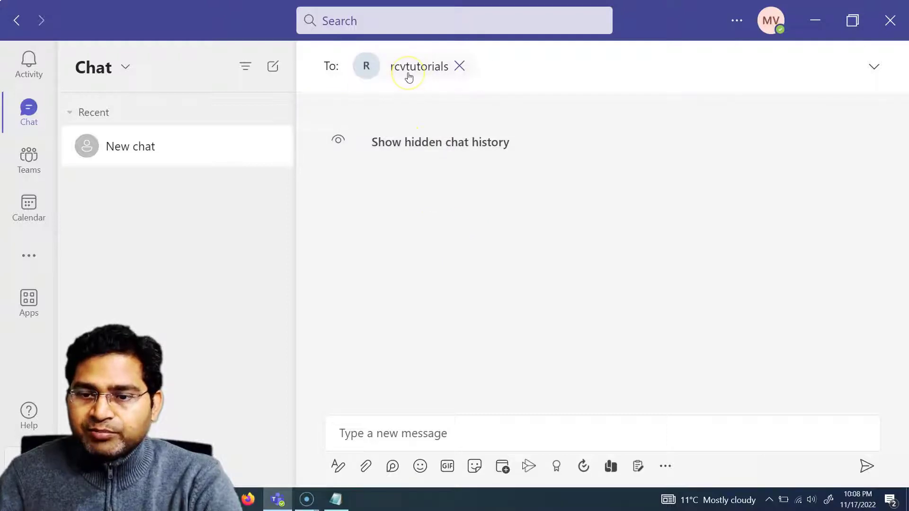
- Send the message 'Hi' to the guest
click(407, 435)
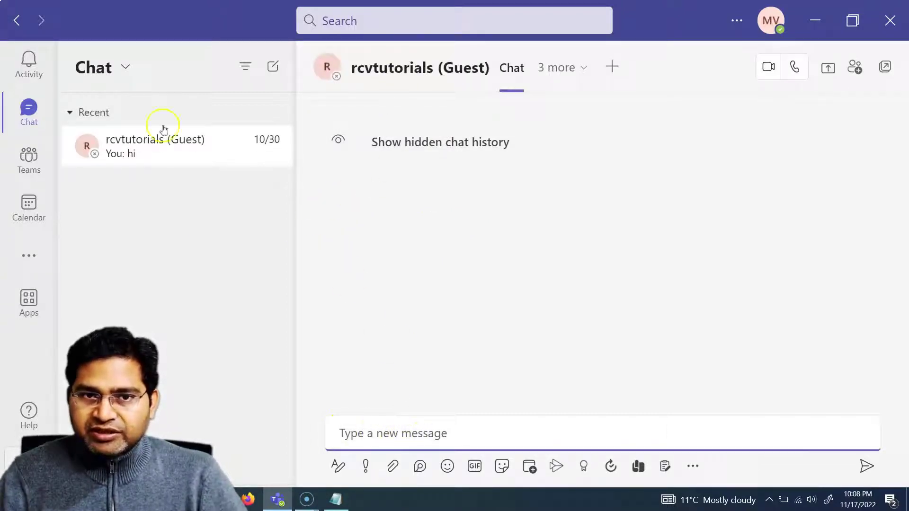
click(383, 436)
text(Hi)
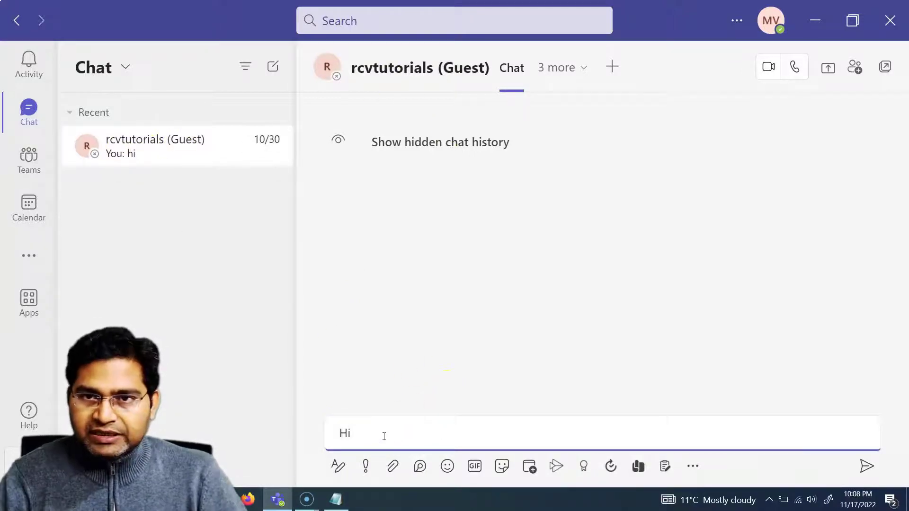
key(Return)
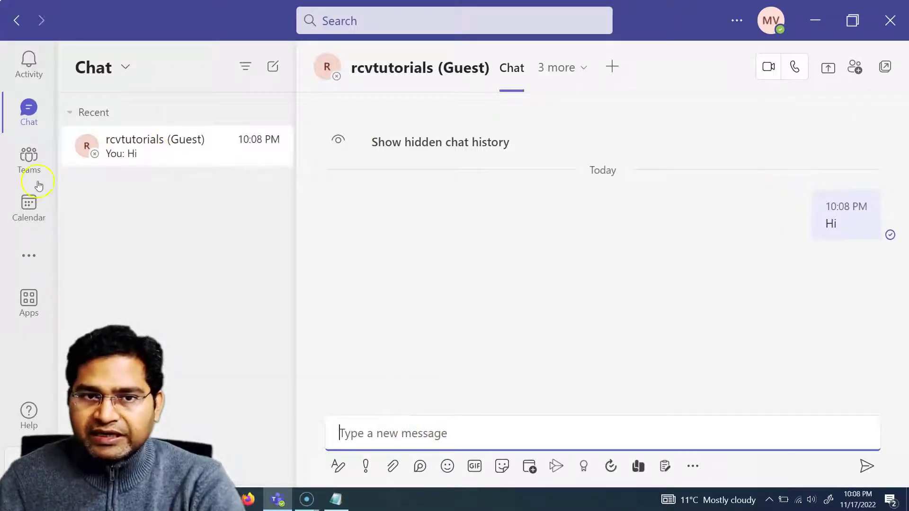
- Send a second message, 'How are you'
click(391, 436)
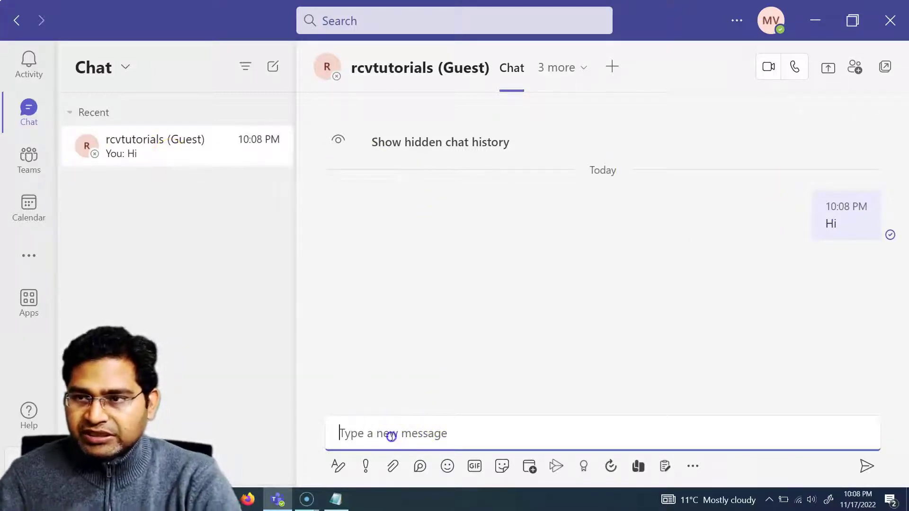
text(How are y)
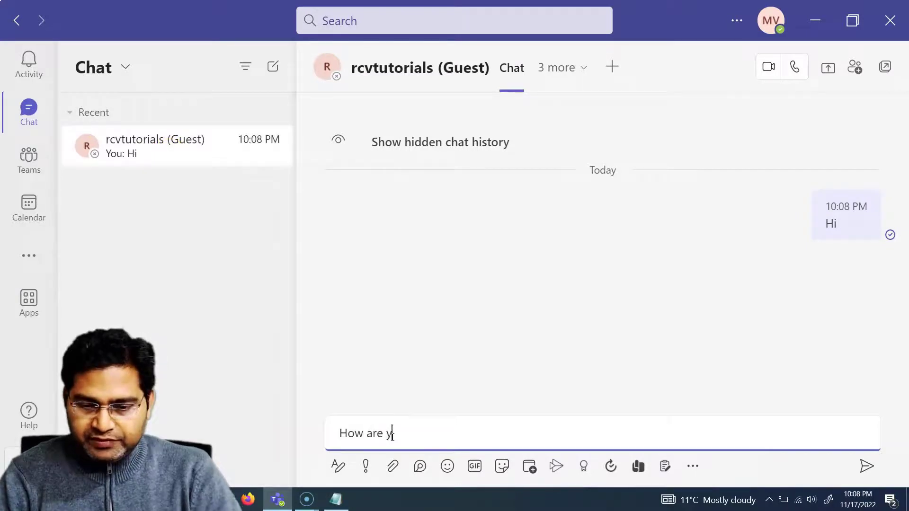
text(ou)
key(Return)
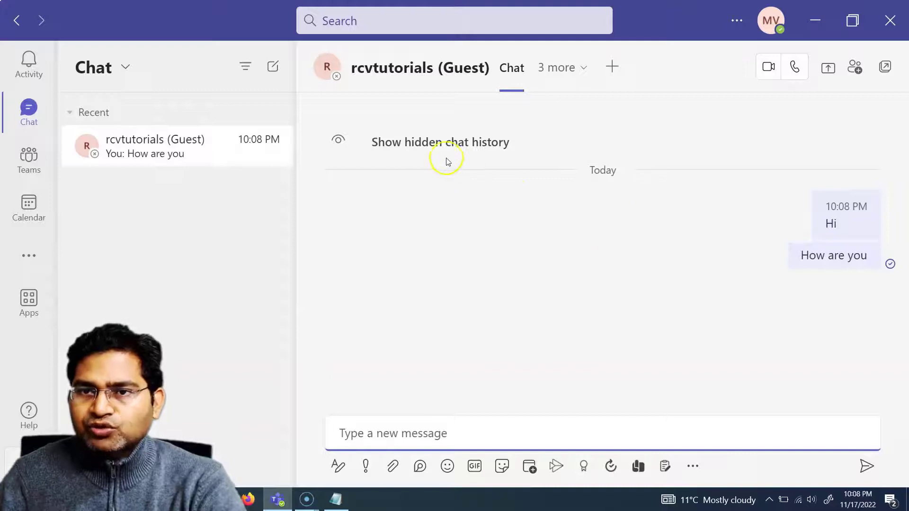
- Check the guest's profile card, then list the chat's extra Files, Activity and LinkedIn tabs
click(415, 69)
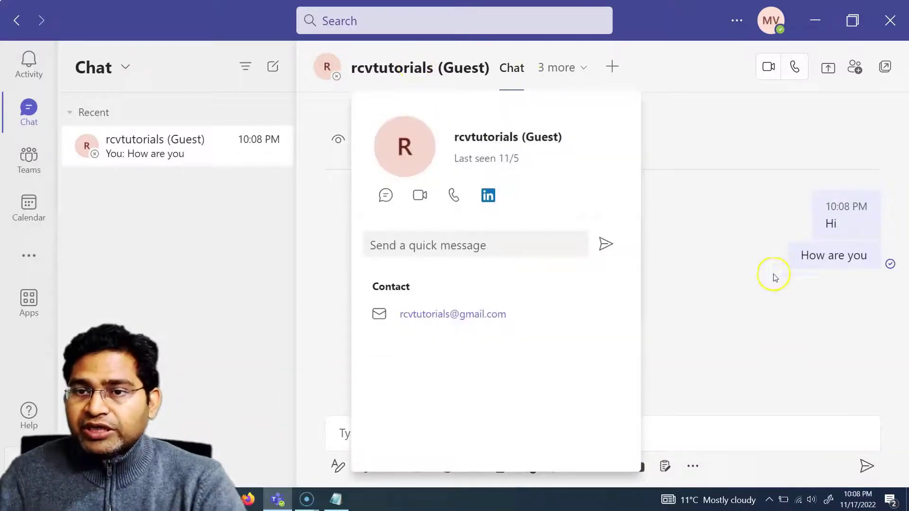
click(724, 287)
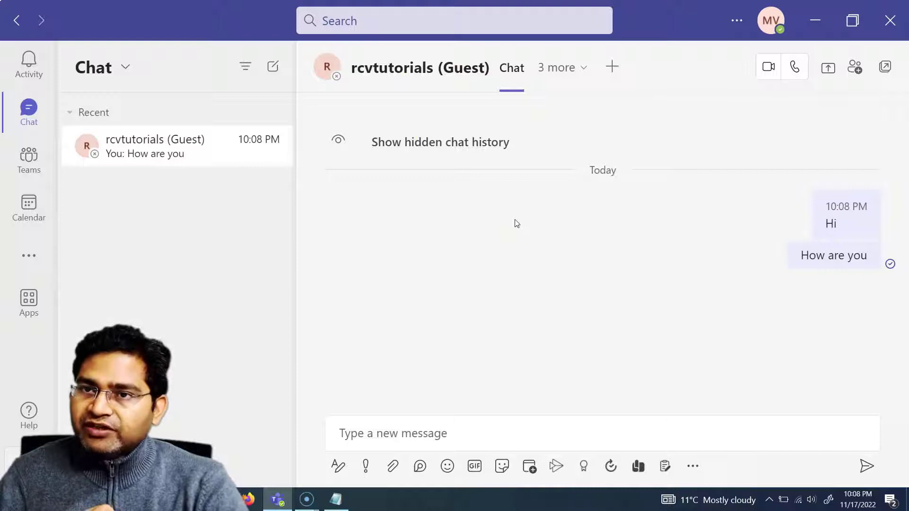
click(385, 75)
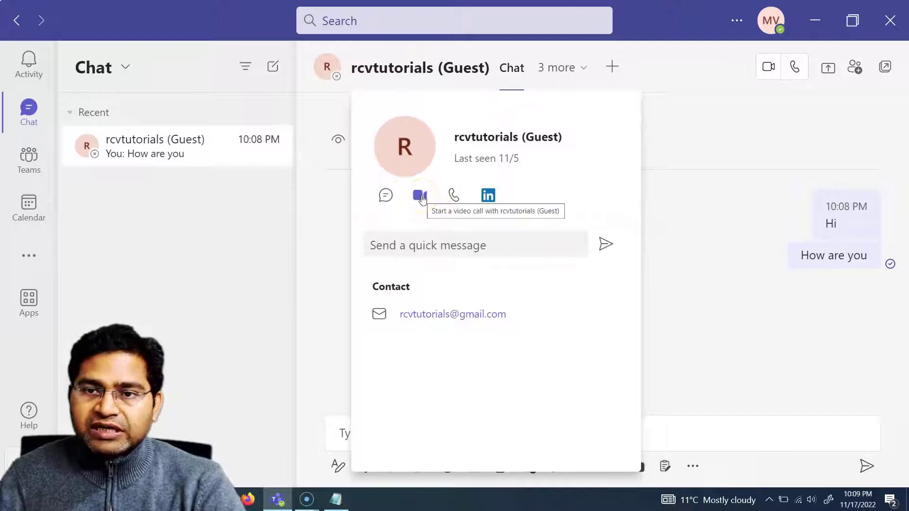
click(455, 197)
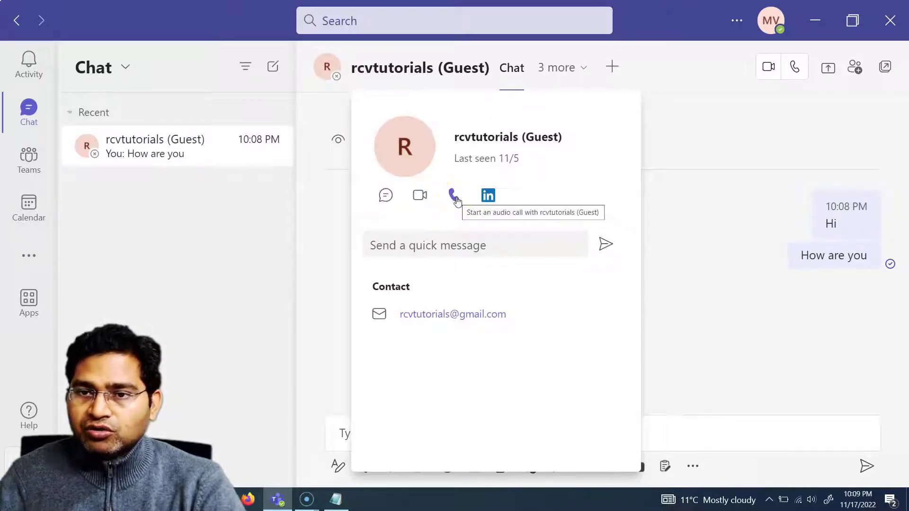
click(487, 199)
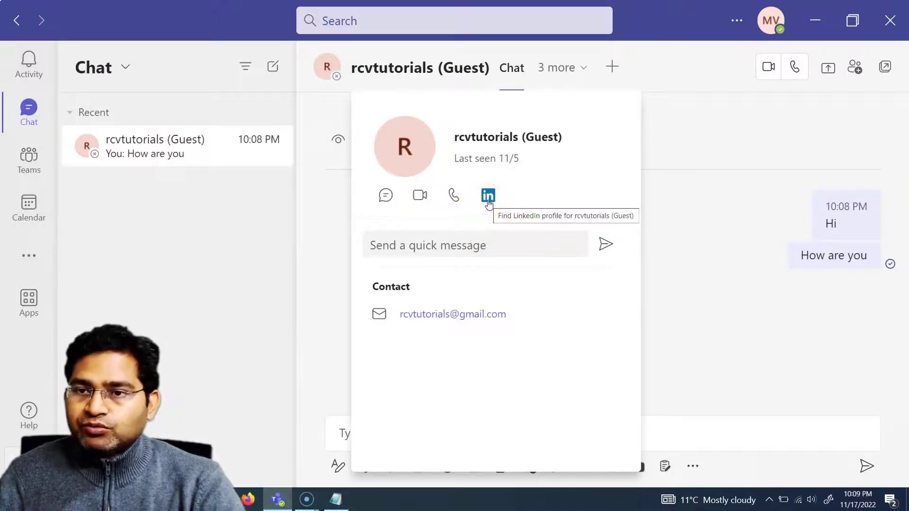
click(488, 198)
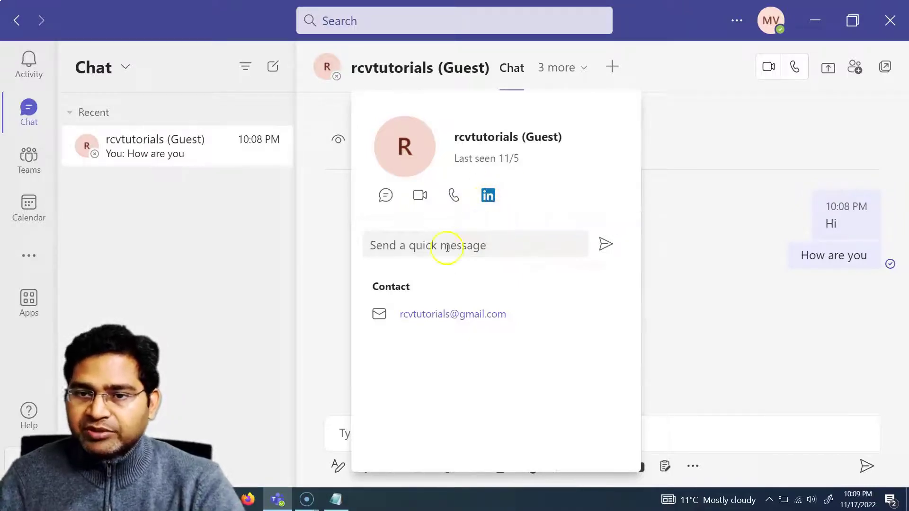
click(383, 245)
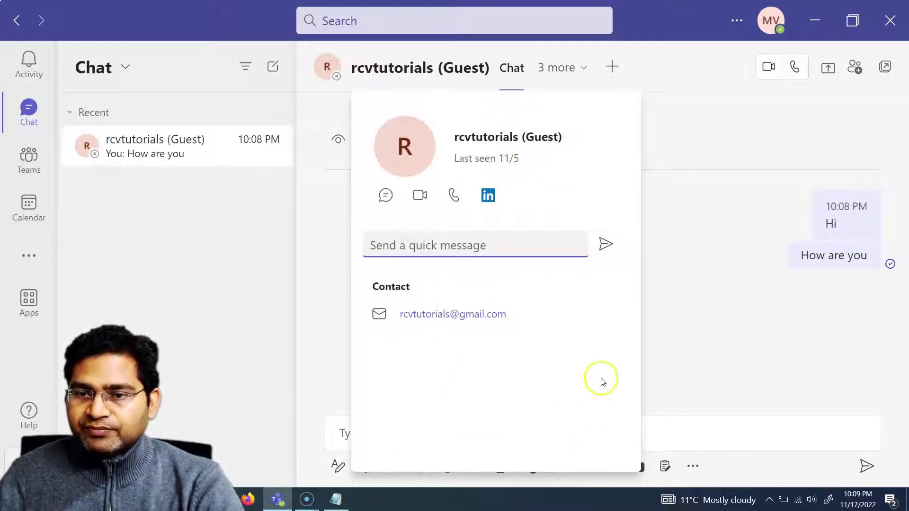
mouse_move(608, 318)
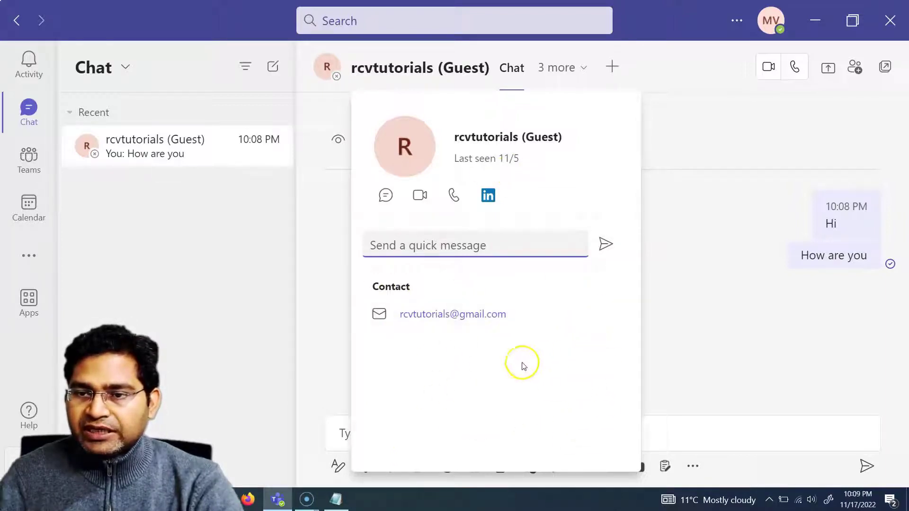
click(709, 213)
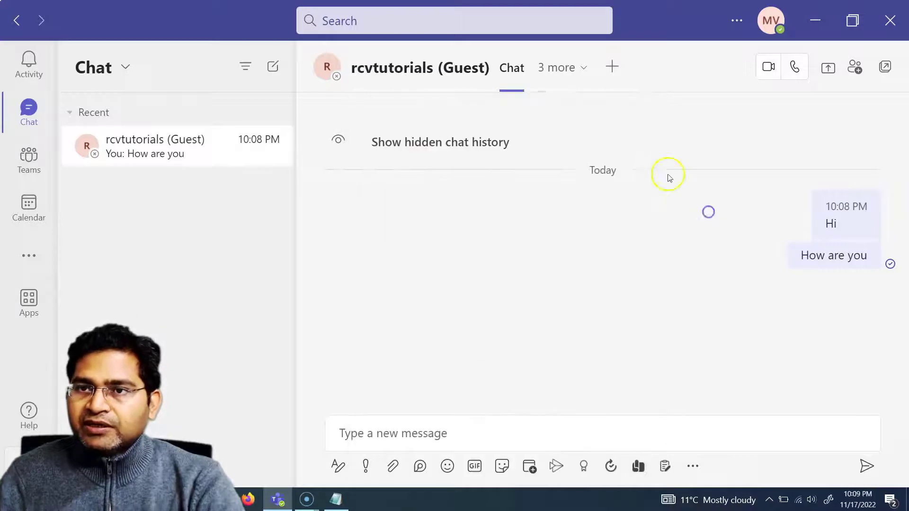
click(574, 70)
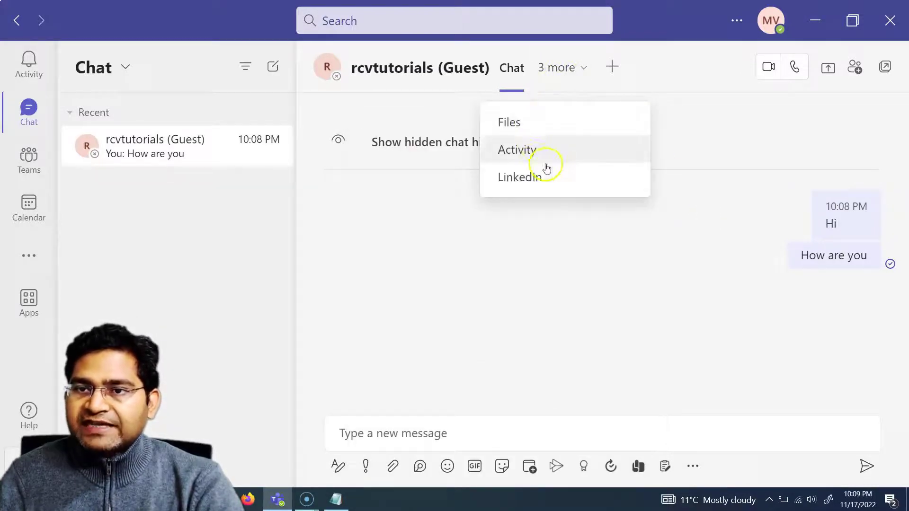
- Browse the chat's Files, Activity and LinkedIn tabs
click(541, 129)
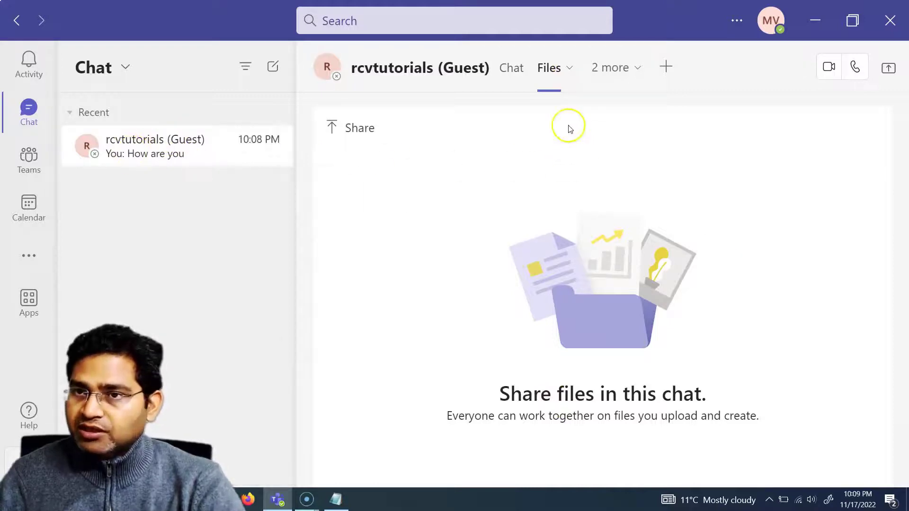
click(568, 70)
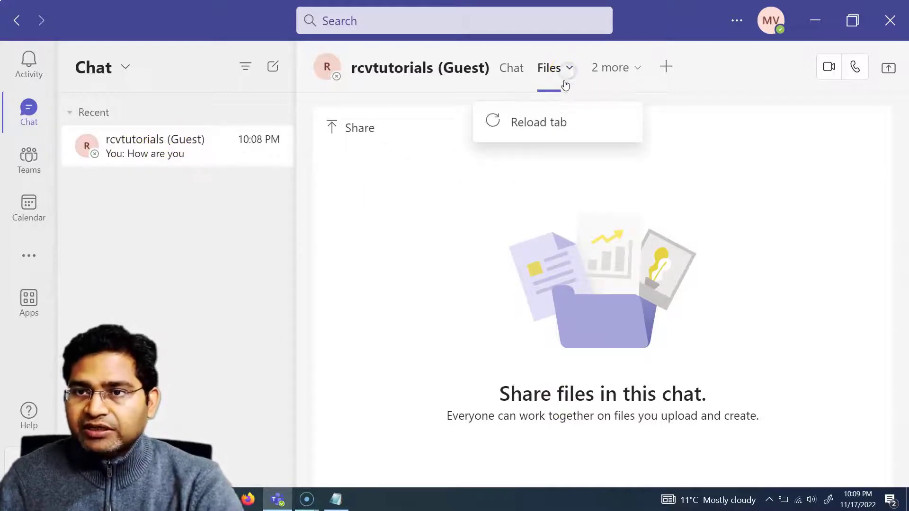
click(626, 67)
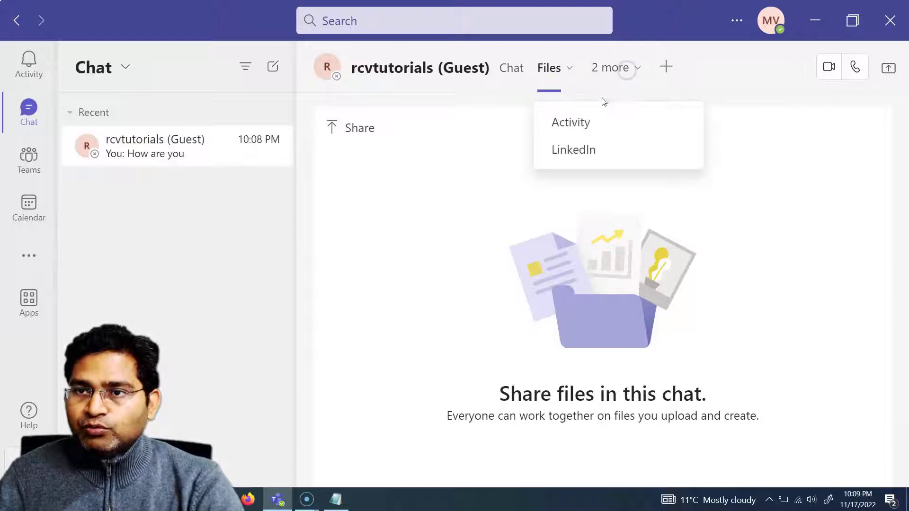
click(581, 126)
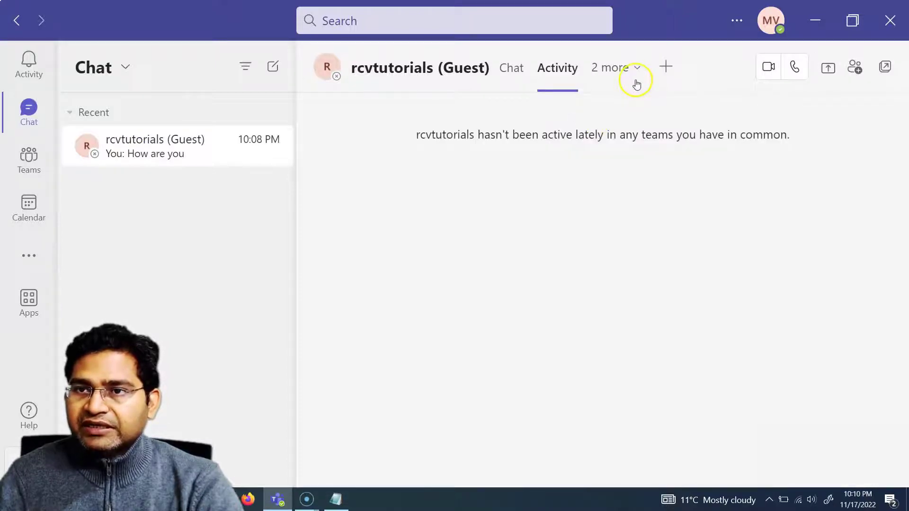
click(636, 71)
click(589, 150)
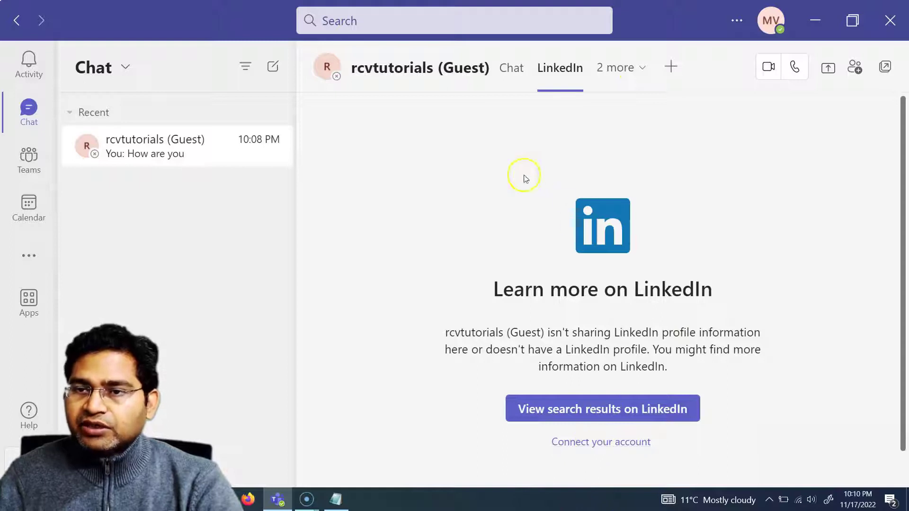
- Open the Activity view and select, then deselect, the inactivity notice
click(628, 71)
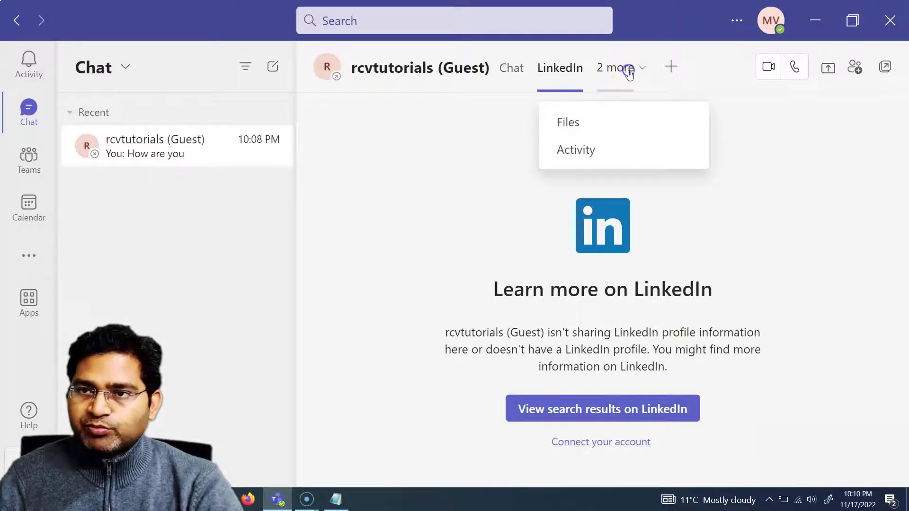
click(587, 158)
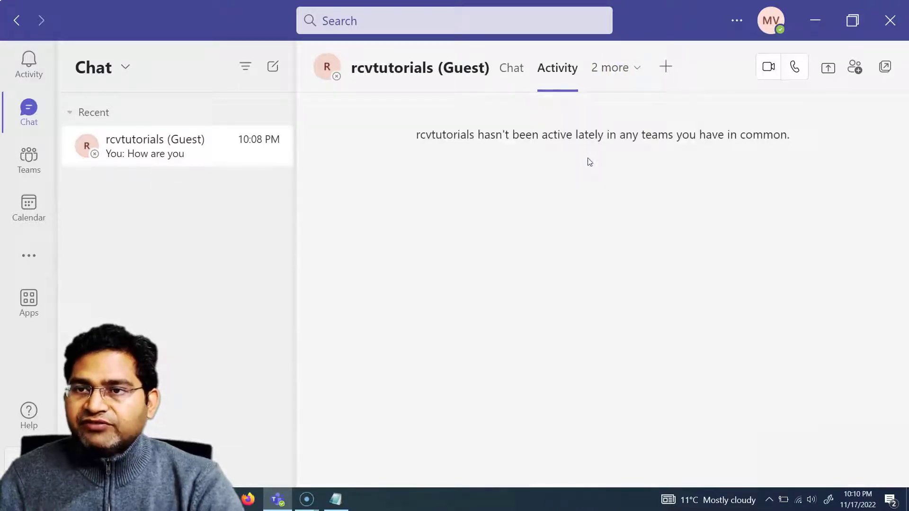
drag(436, 135, 804, 147)
click(562, 202)
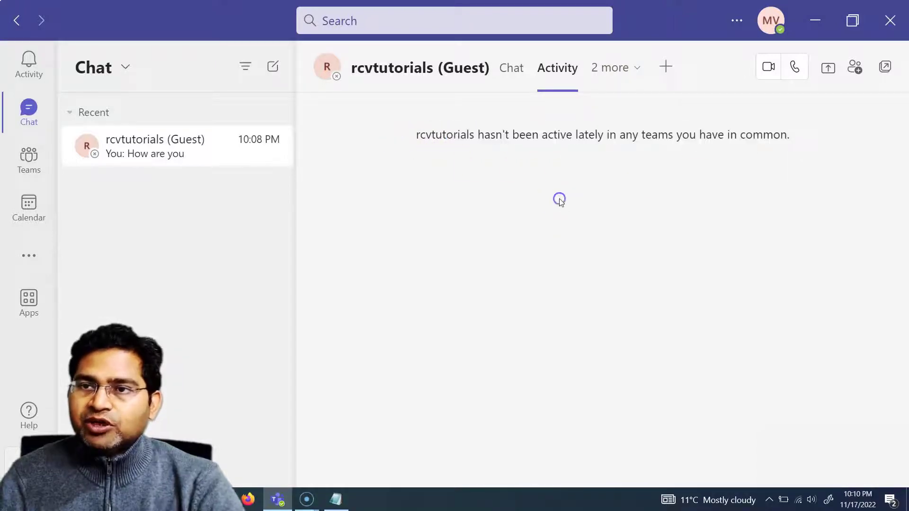
click(667, 69)
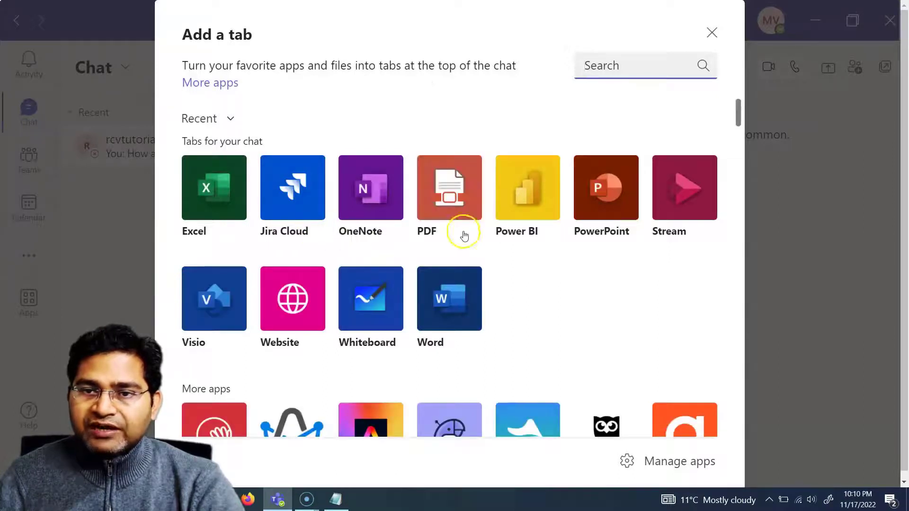
click(211, 210)
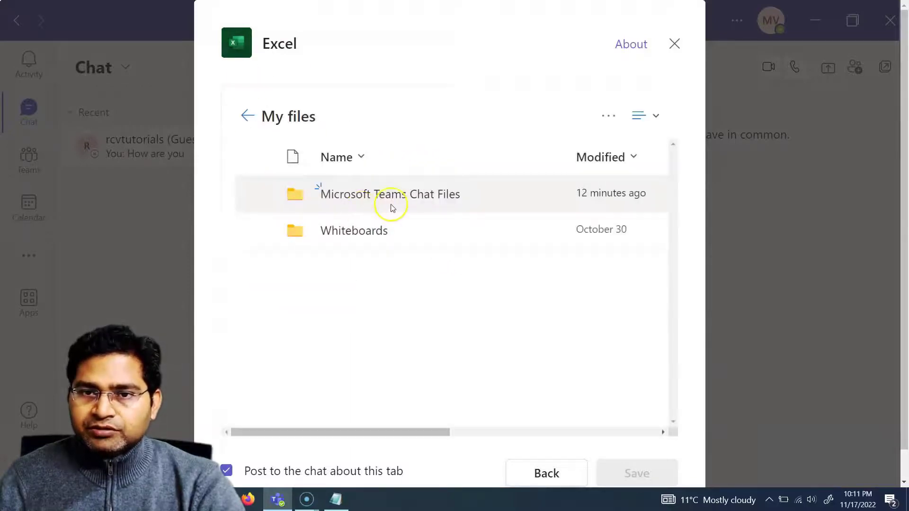
click(359, 201)
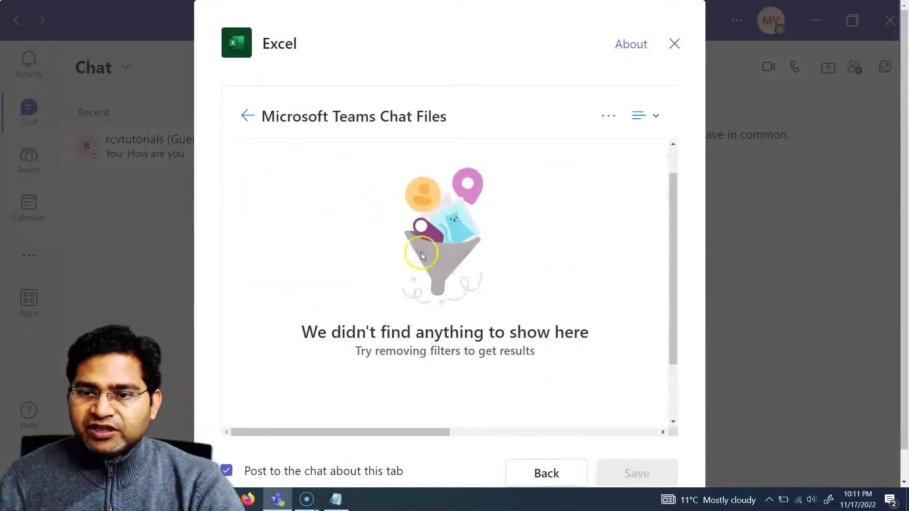
scroll(403, 332, down, 2)
click(374, 431)
drag(374, 431, 254, 420)
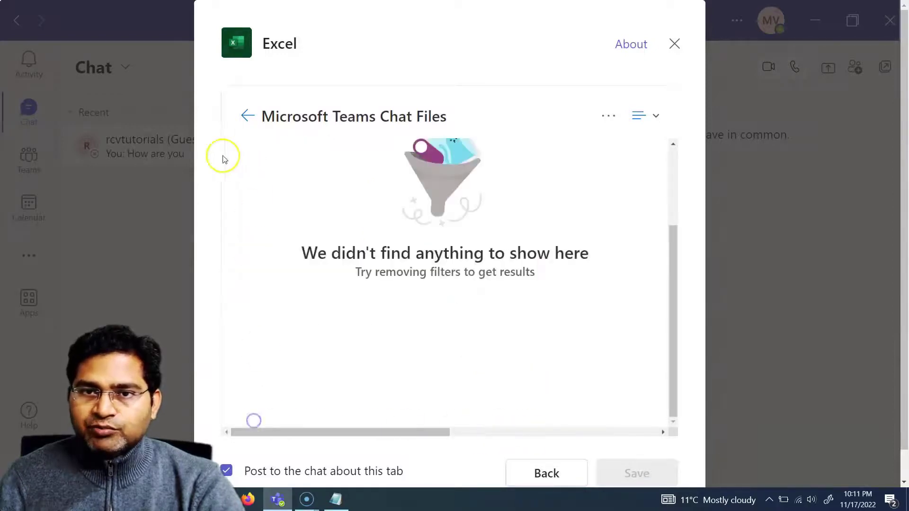
click(251, 115)
click(675, 43)
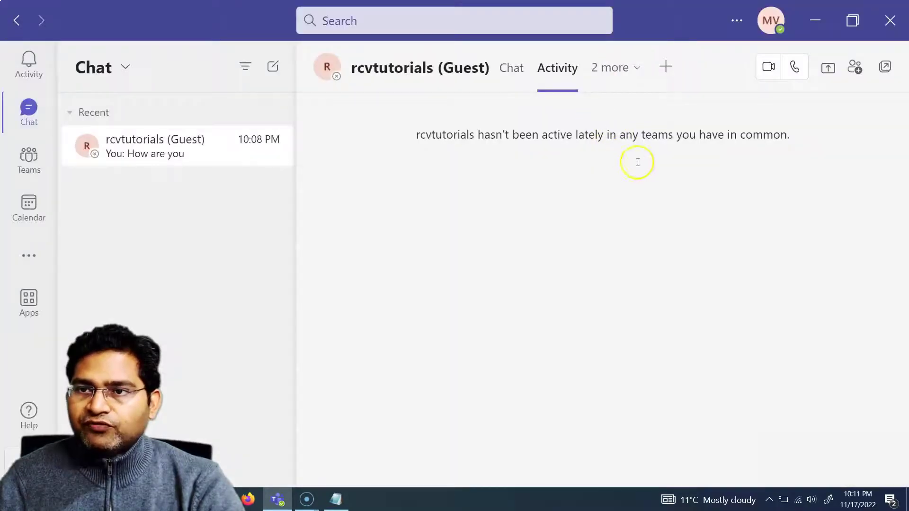
- Add a Whiteboard app tab to the chat, renamed from its default to 'Demo'
click(667, 67)
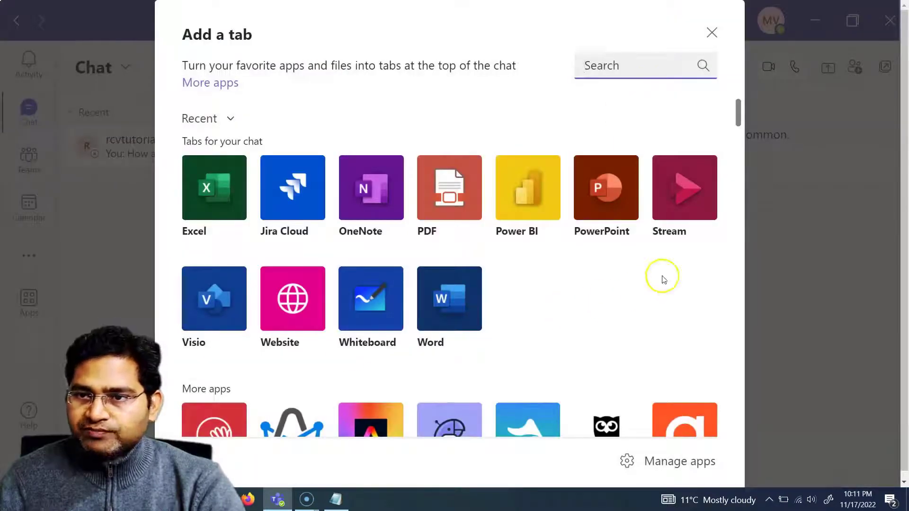
scroll(356, 327, down, 1)
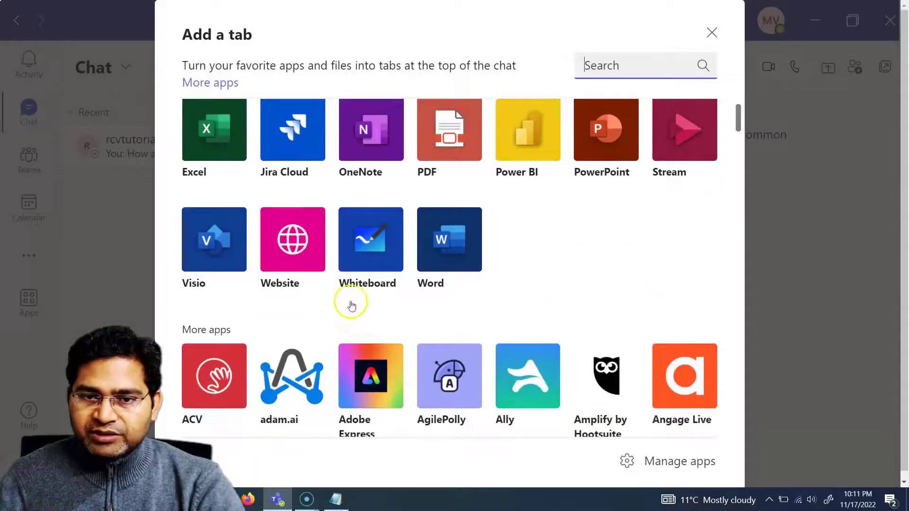
click(374, 237)
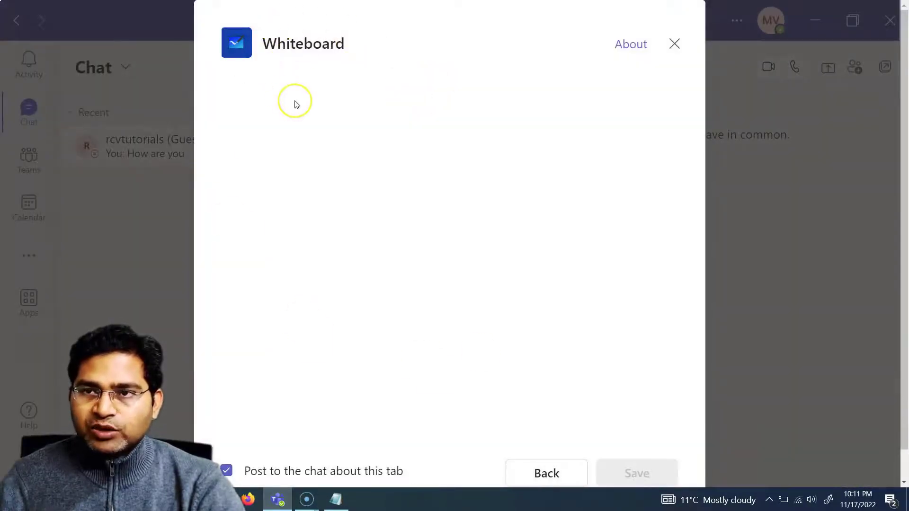
drag(304, 161, 214, 162)
text(Demo)
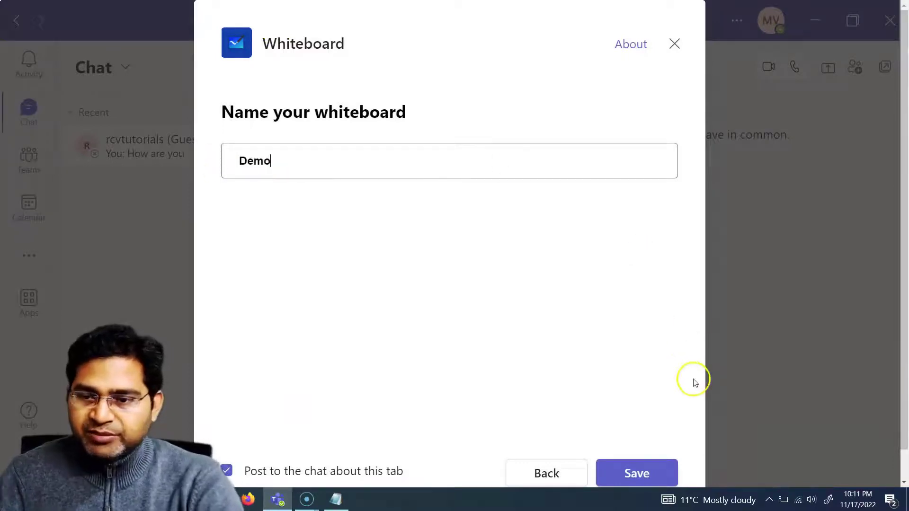
click(632, 466)
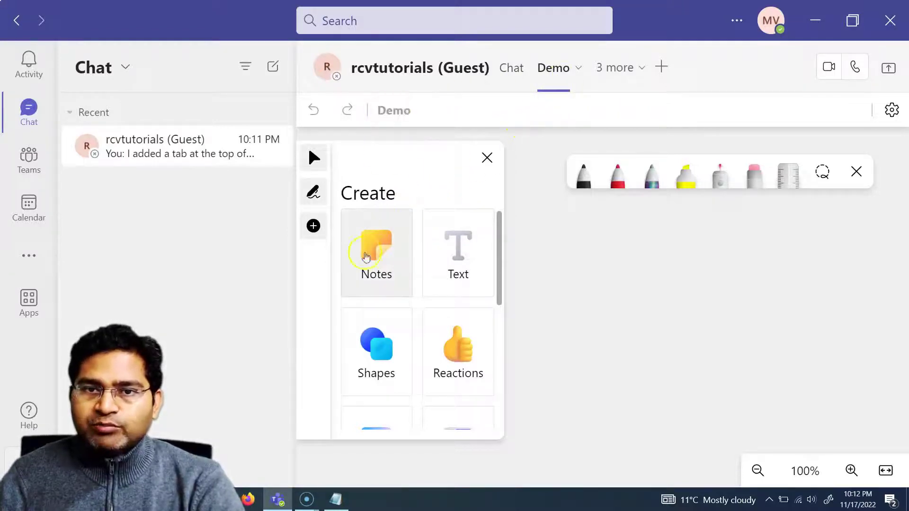
- Choose the yellow sticky note from the Notes colour options
mouse_move(189, 130)
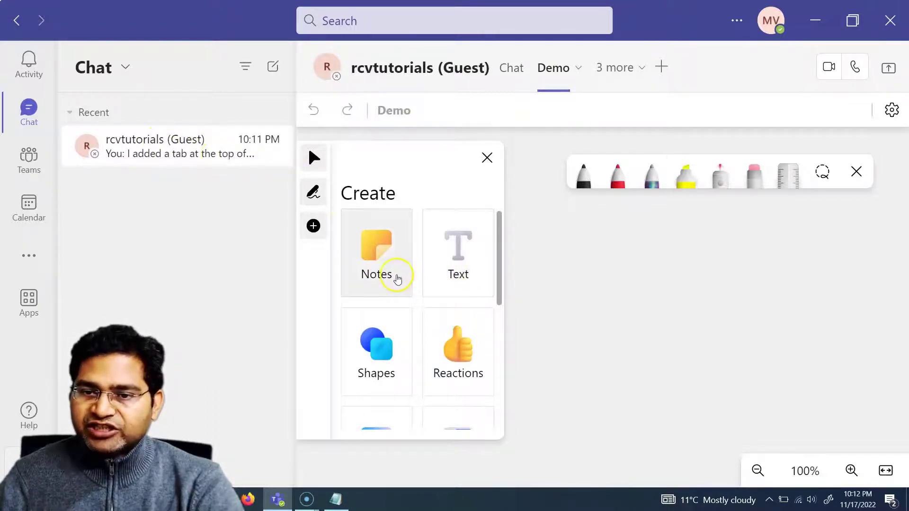
scroll(407, 289, down, 3)
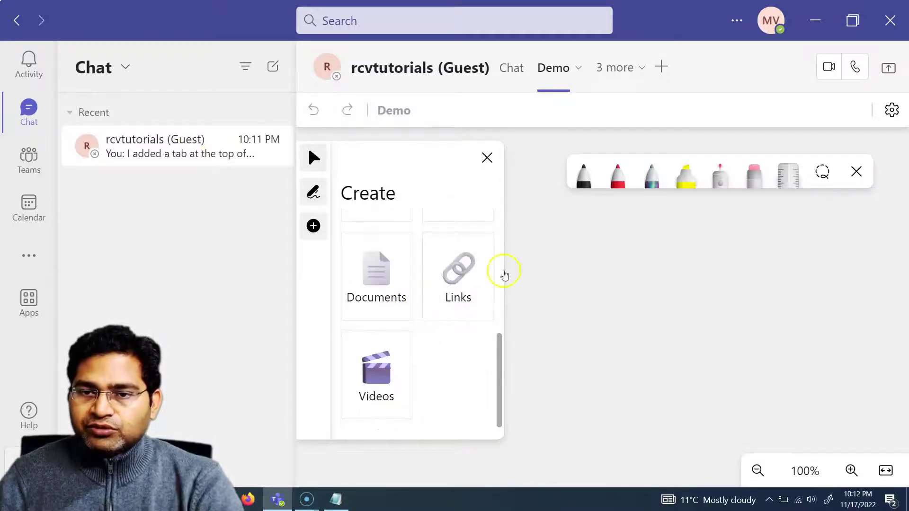
scroll(381, 374, up, 3)
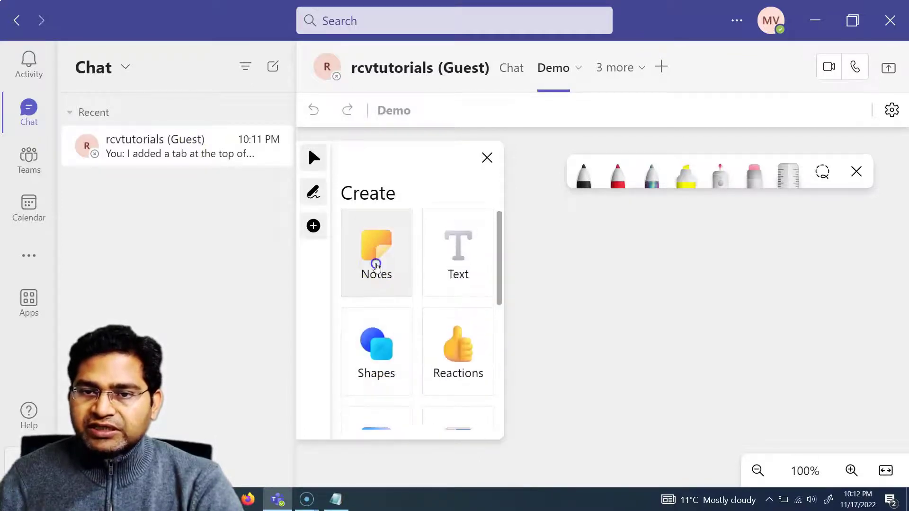
click(376, 267)
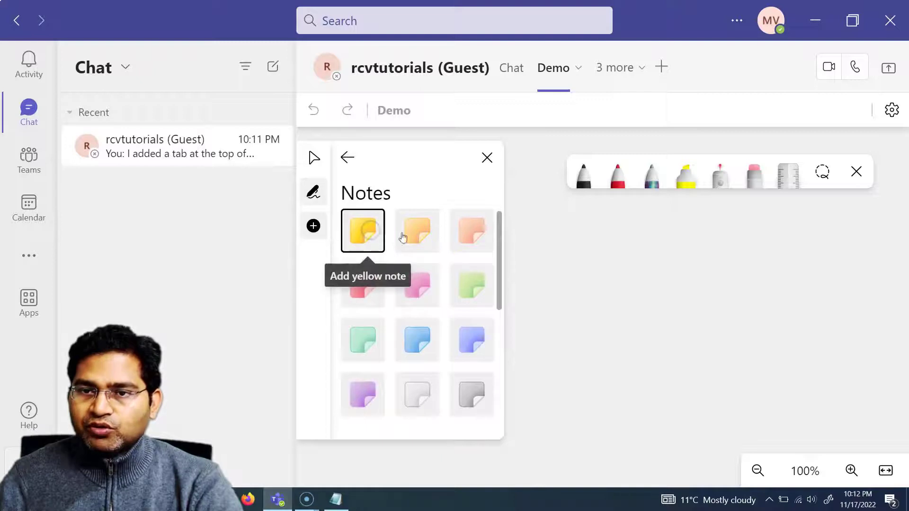
click(353, 234)
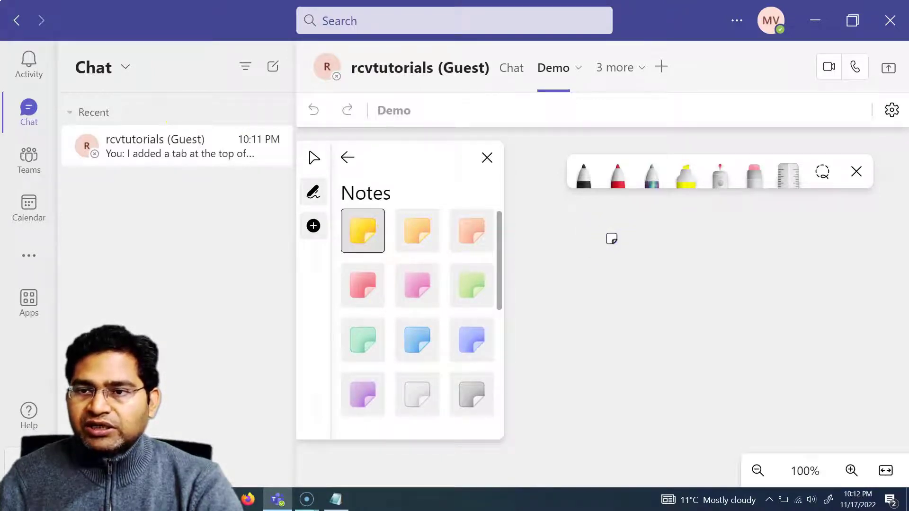
click(655, 205)
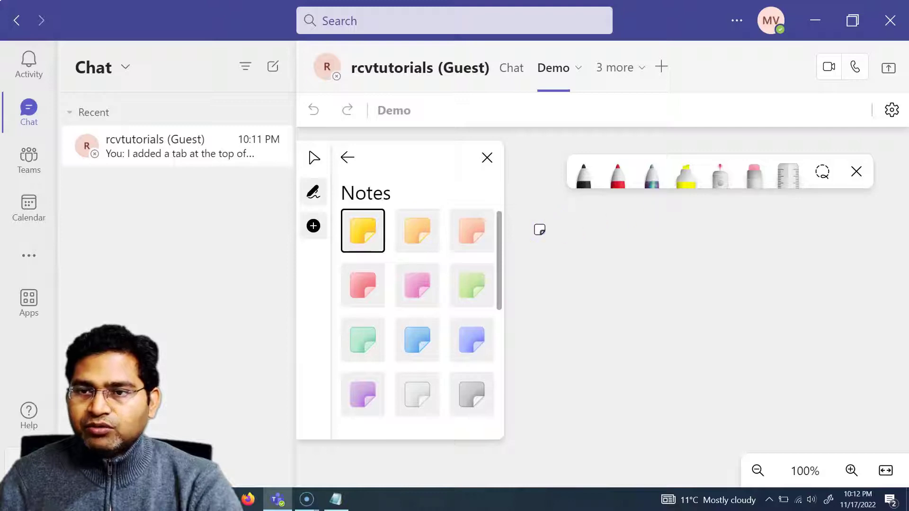
- Place the yellow note on the canvas, shrink it, and start a new chat
click(578, 268)
click(568, 222)
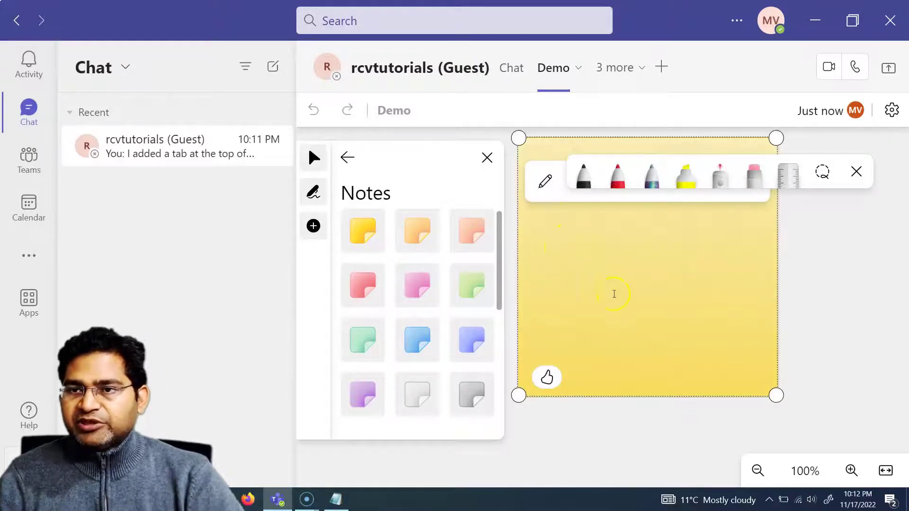
drag(776, 394, 666, 279)
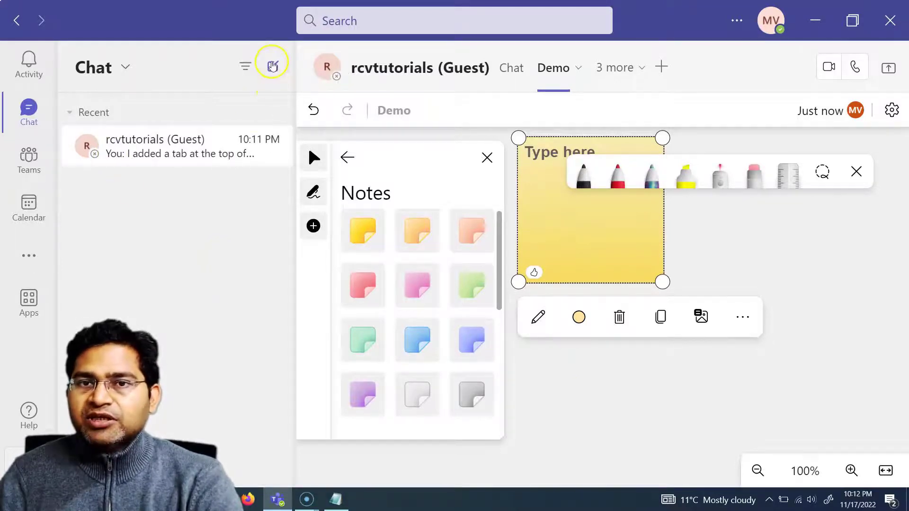
click(273, 70)
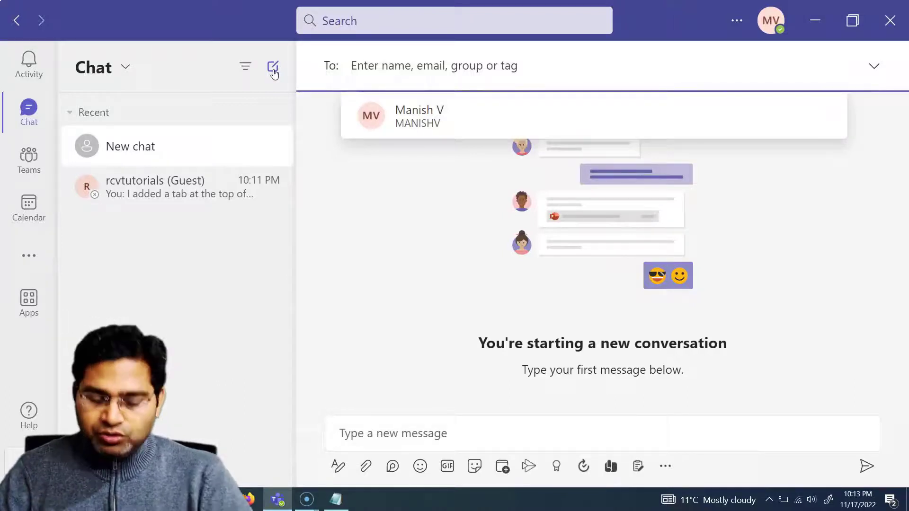
- Add both guest accounts as recipients of the new chat
text(rcvtut)
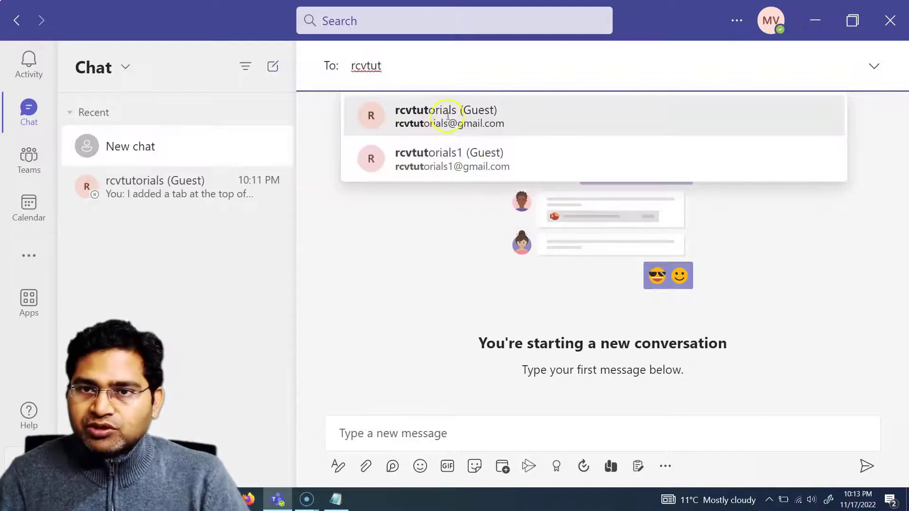
click(448, 115)
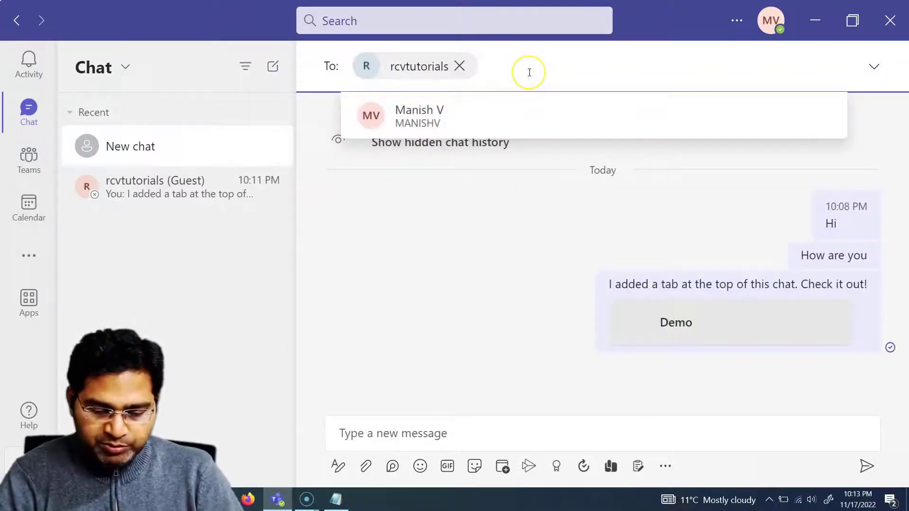
text(rcvtut)
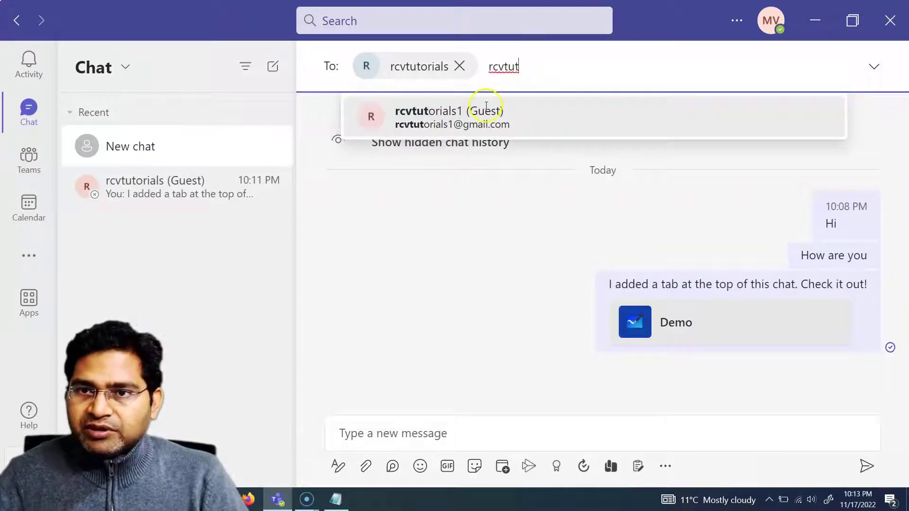
click(484, 113)
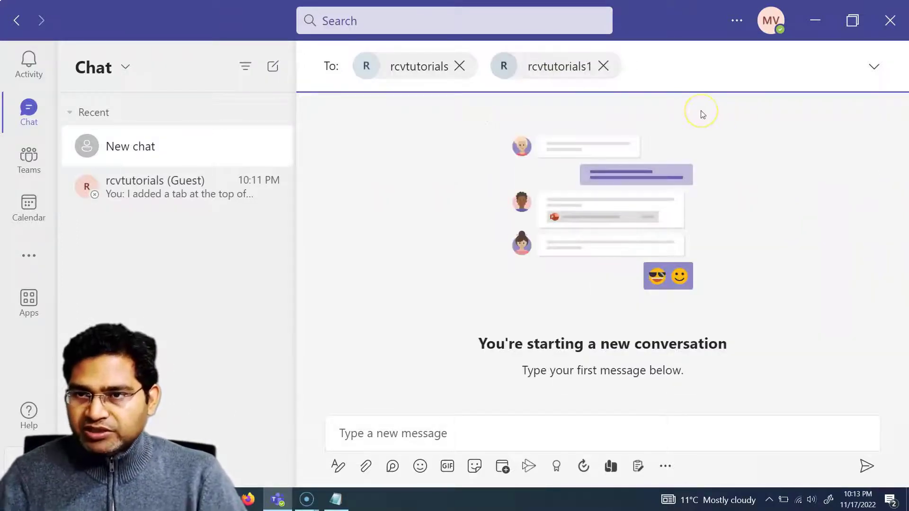
- Name the group chat 'Regression Testing'
click(873, 70)
click(415, 71)
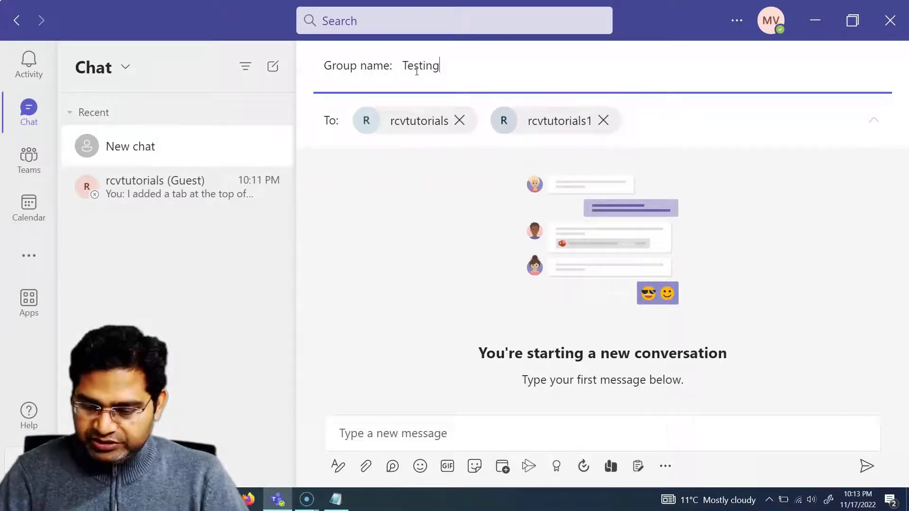
text(Regressio)
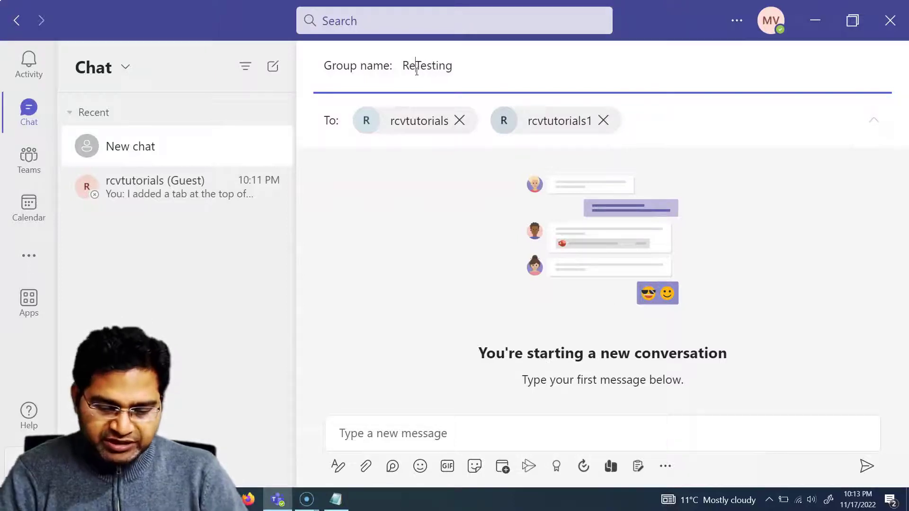
text(n)
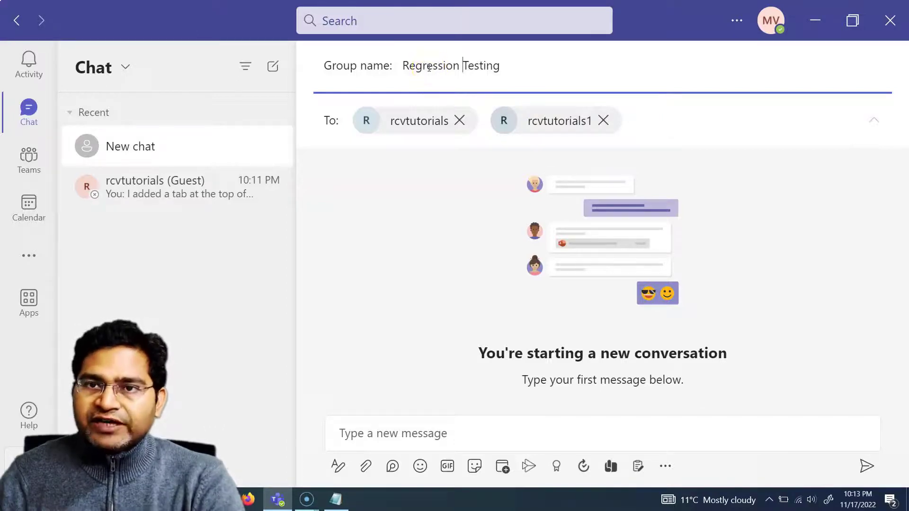
drag(403, 65, 462, 65)
click(495, 65)
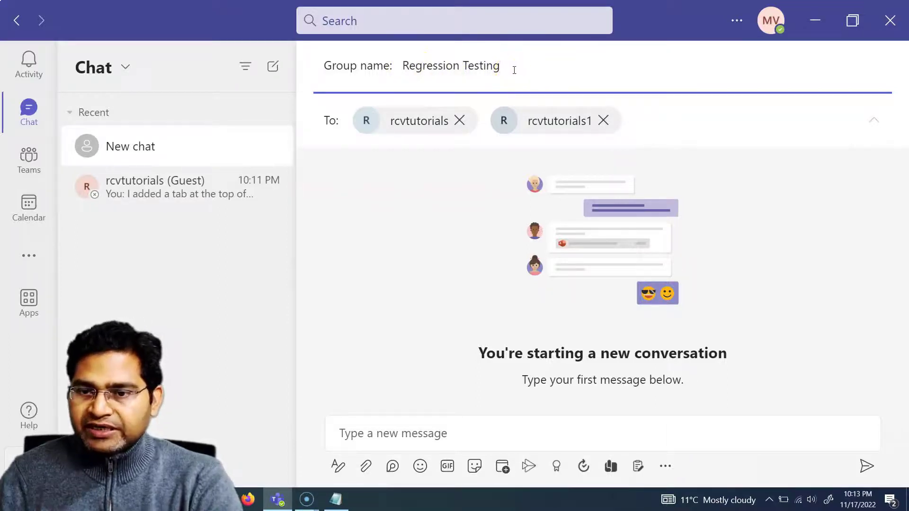
click(499, 426)
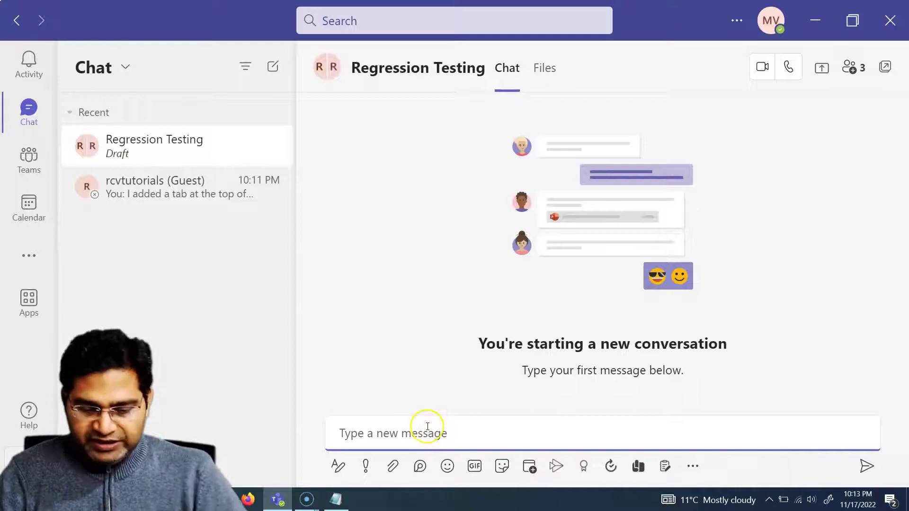
- Send 'Hello' as the group chat's first message
text(H)
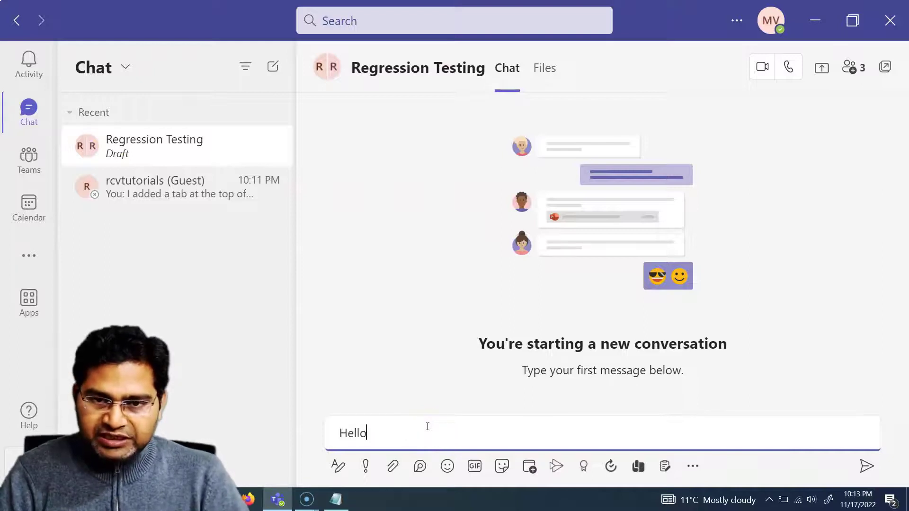
text(ello)
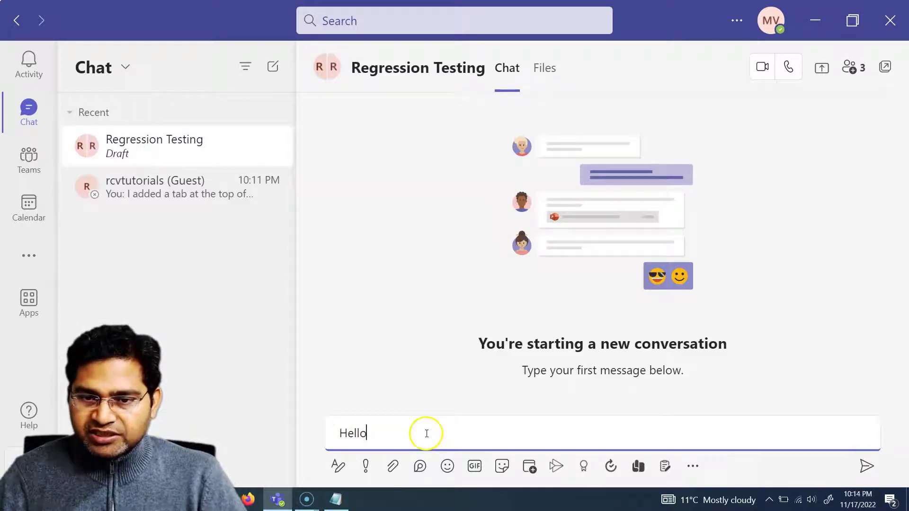
key(Return)
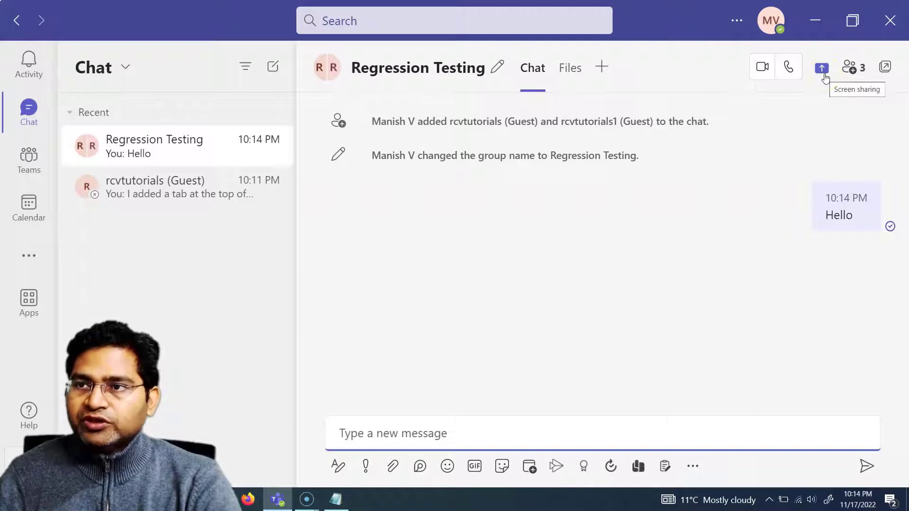
- Check the participant list, then pop the chat out into its own window
click(851, 69)
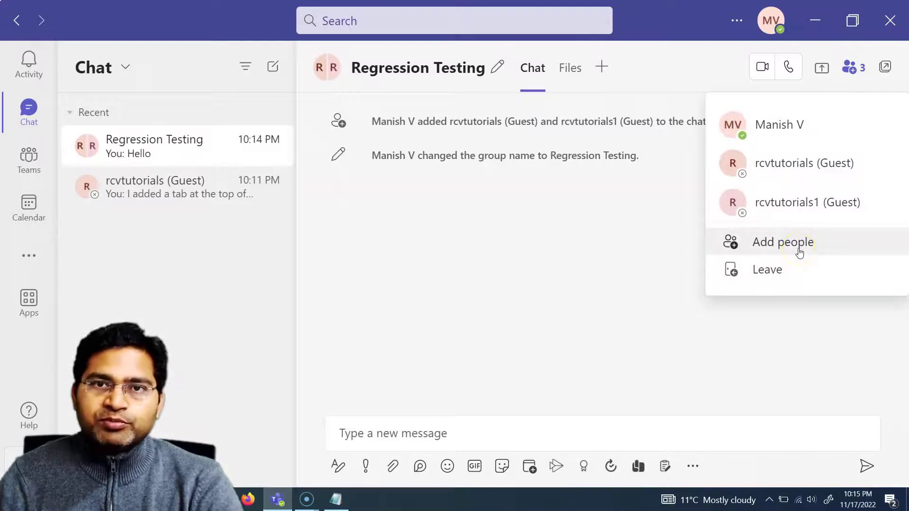
click(884, 69)
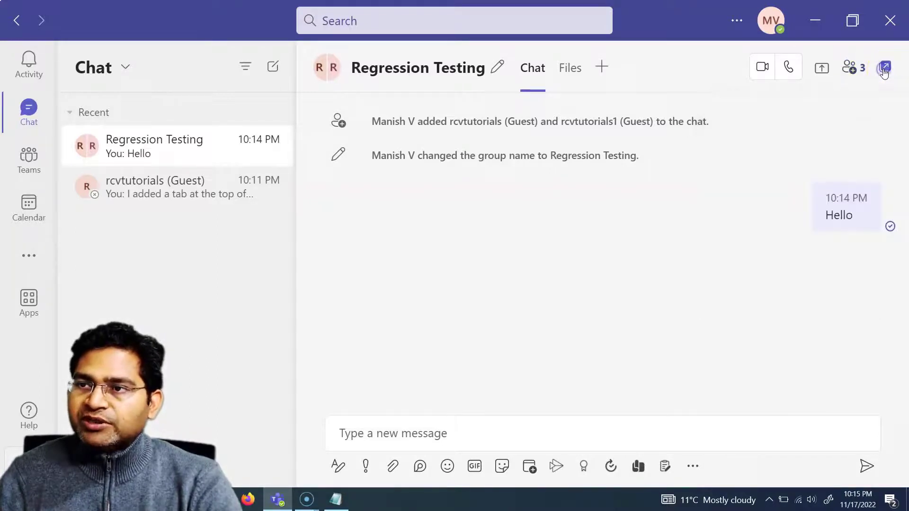
click(221, 42)
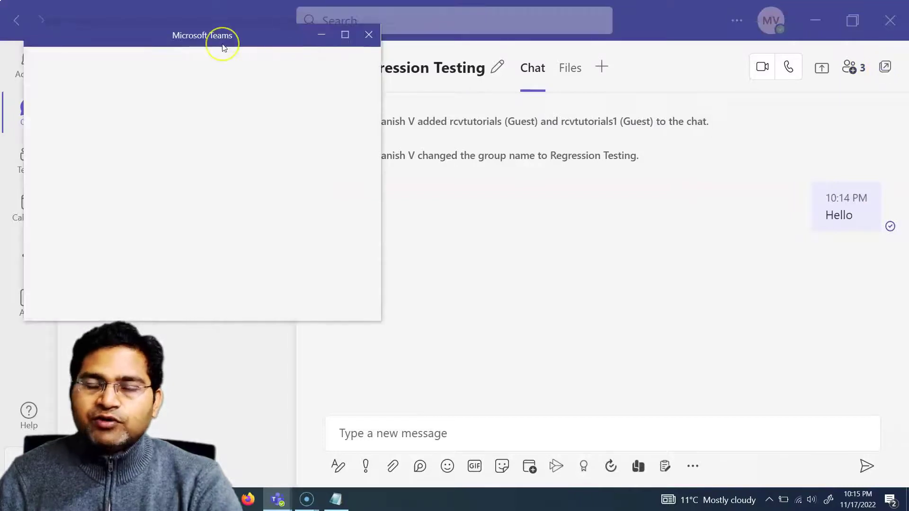
drag(222, 41, 344, 52)
drag(498, 336, 833, 377)
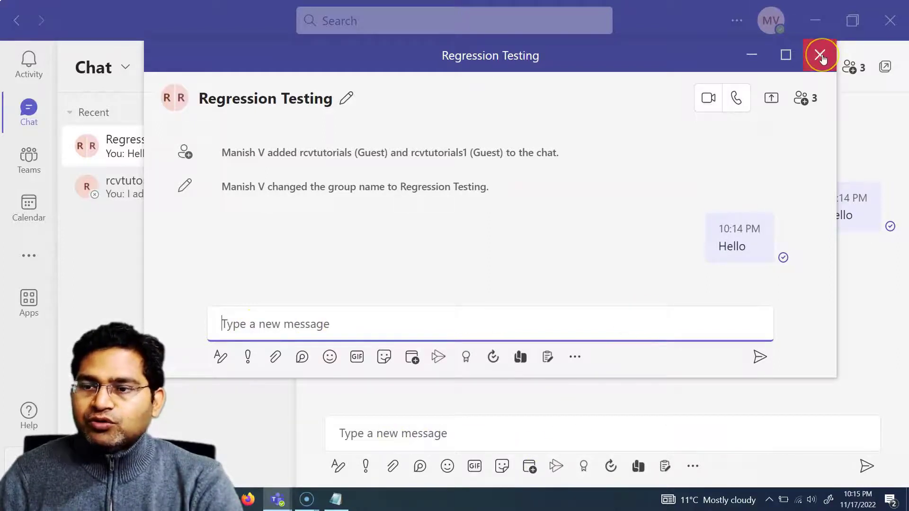
- Reposition and enlarge the pop-out window and expand the rich-text compose box
drag(684, 59, 559, 22)
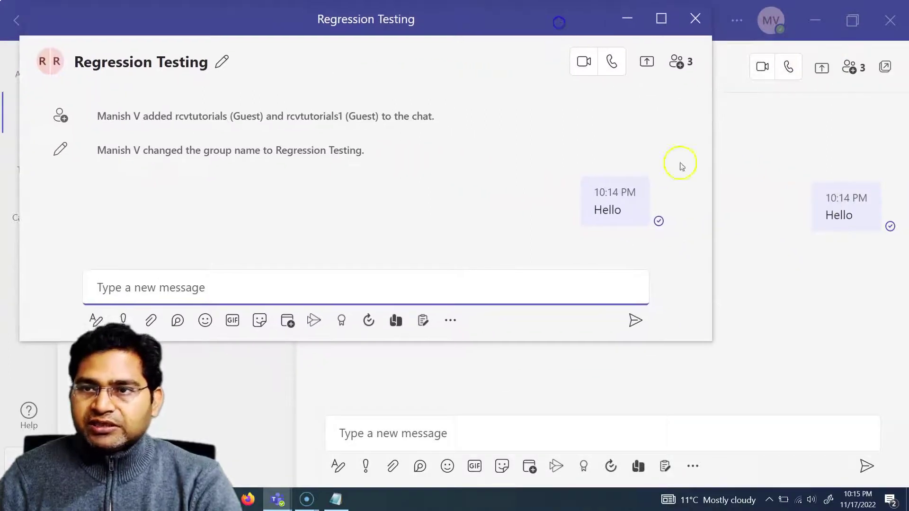
drag(792, 371, 838, 381)
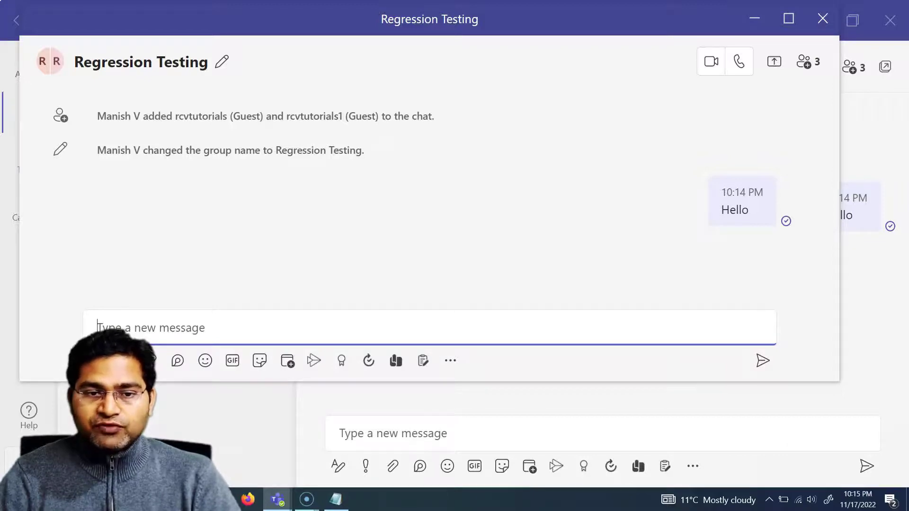
click(97, 361)
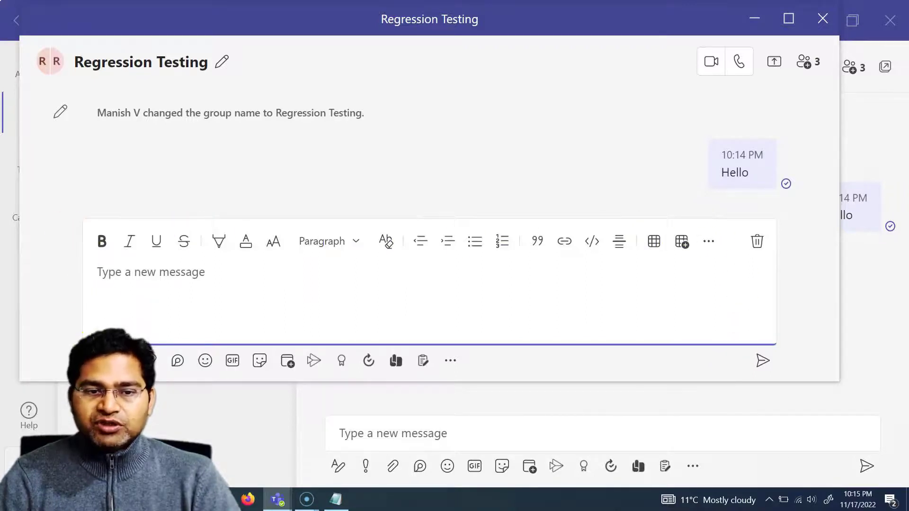
- Type the draft beginning with 'This' and make 'This' bold
click(113, 276)
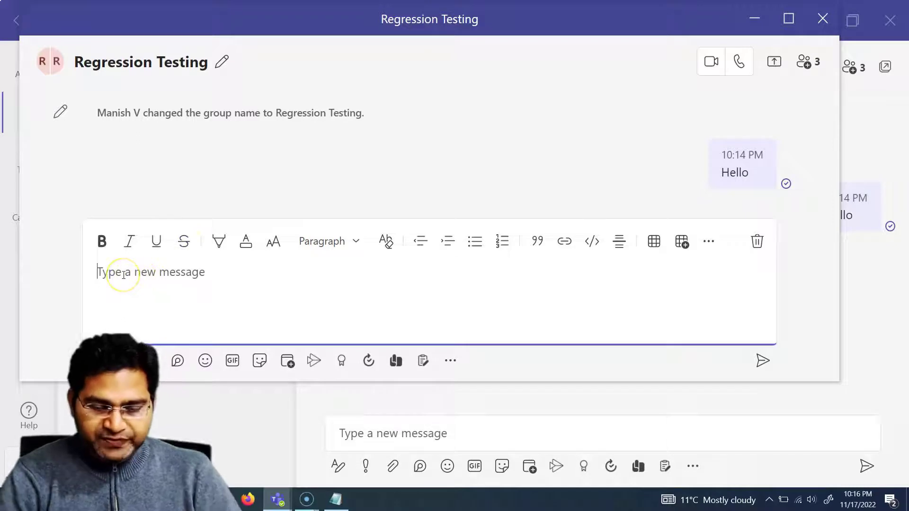
text(This is demo me)
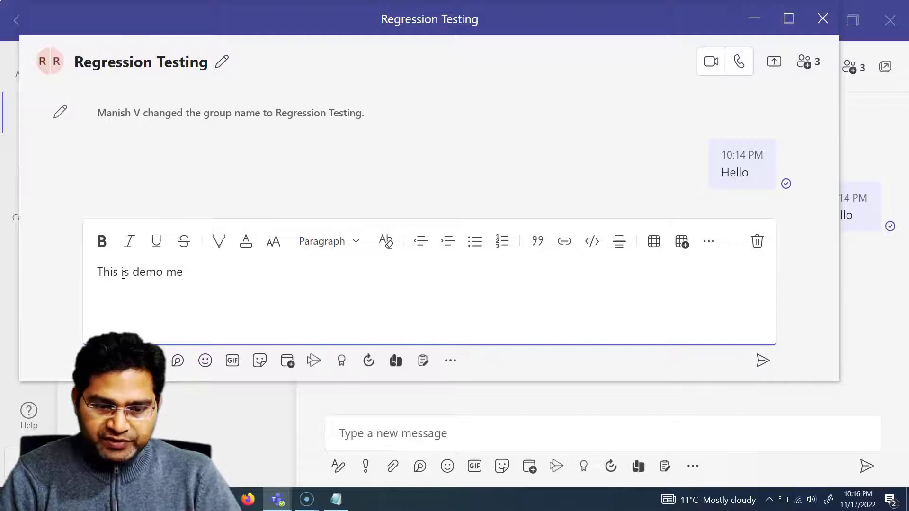
drag(118, 273, 173, 276)
click(100, 244)
- Italicize 'is', underline 'demo', and strike through 'message'
click(130, 287)
click(128, 242)
click(156, 242)
click(183, 242)
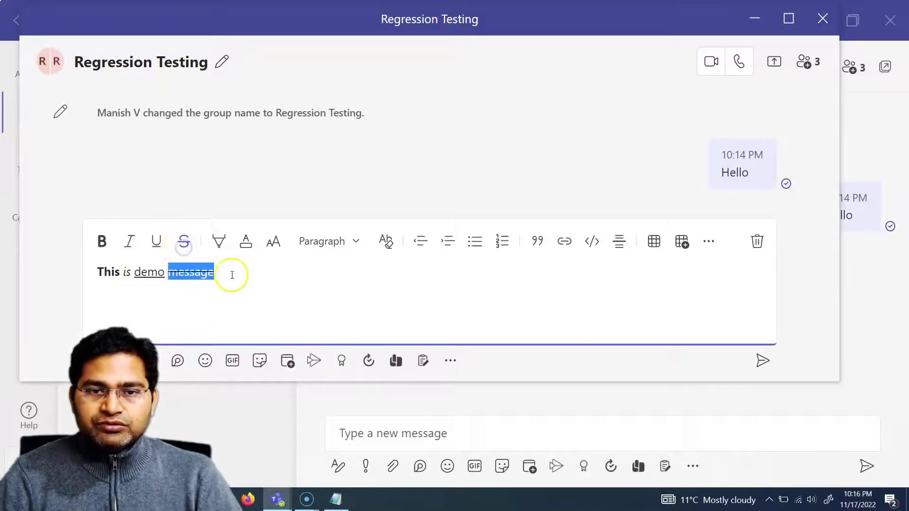
click(233, 270)
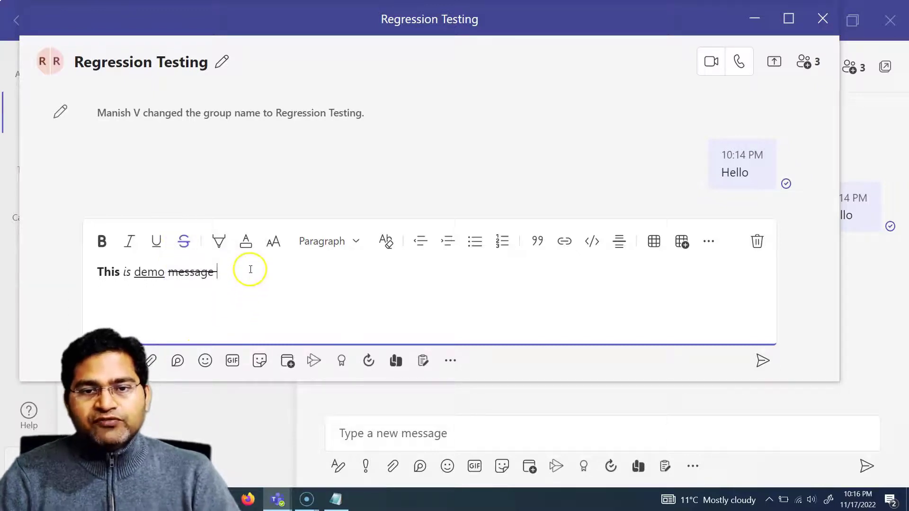
click(184, 242)
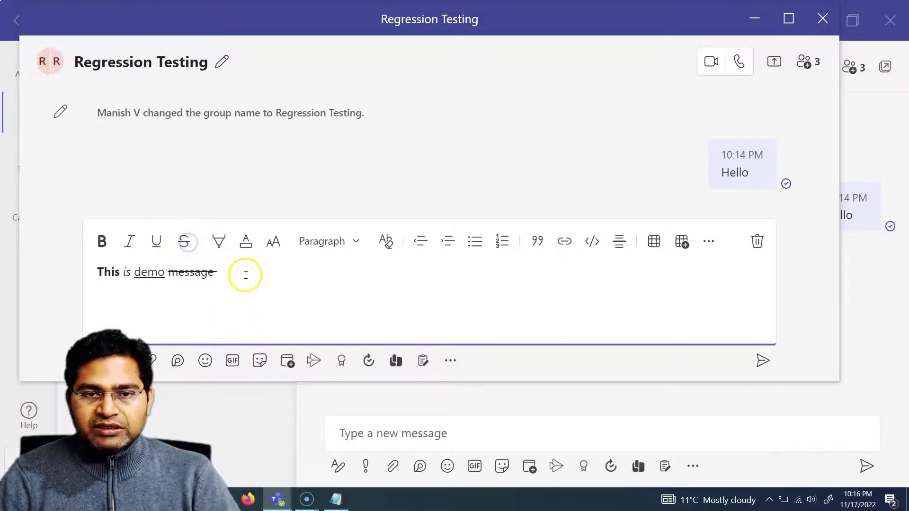
- Add the green-highlighted phrase 'This is highligter', then turn highlighting off
click(218, 243)
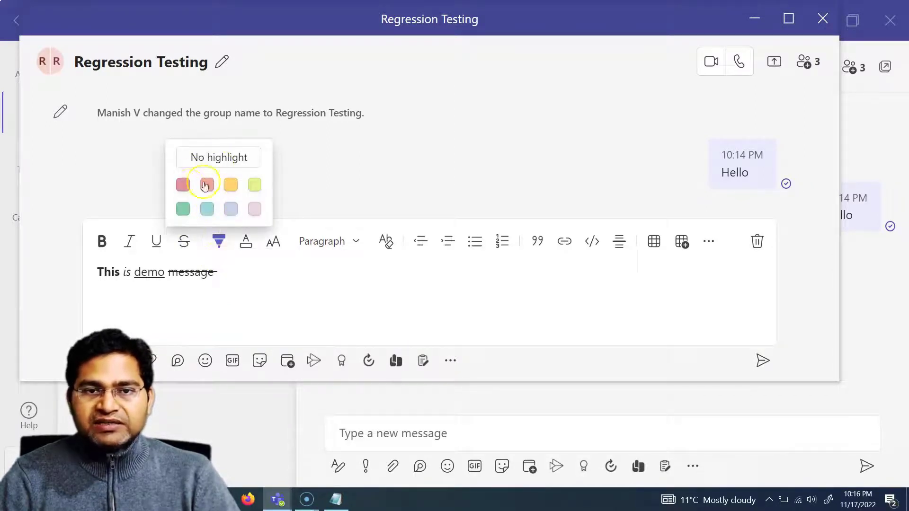
click(181, 209)
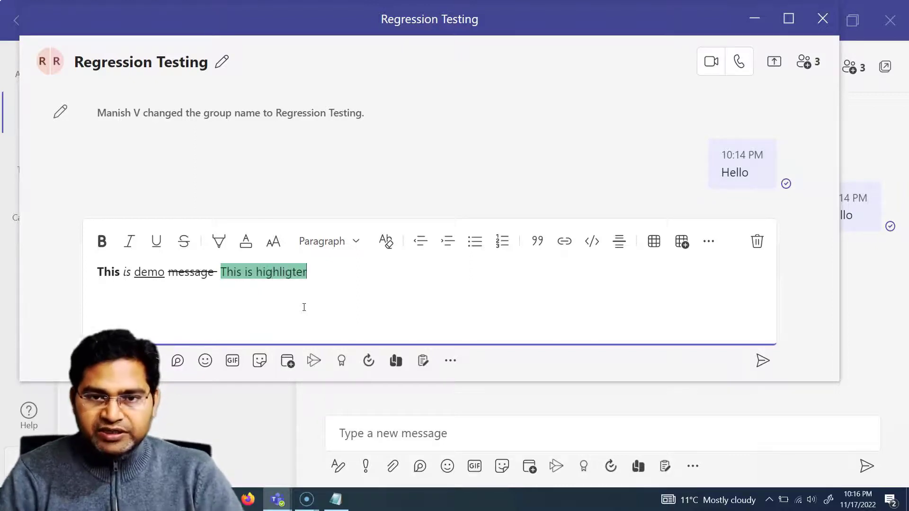
click(245, 252)
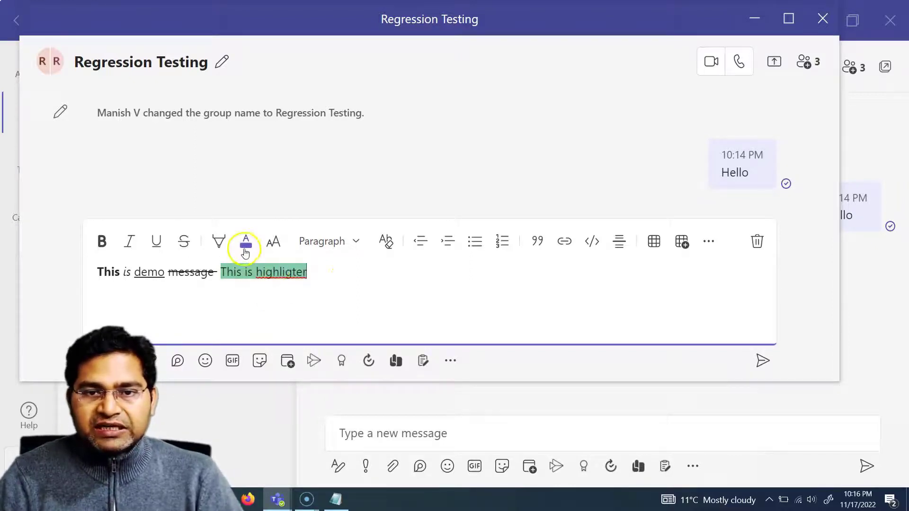
click(218, 242)
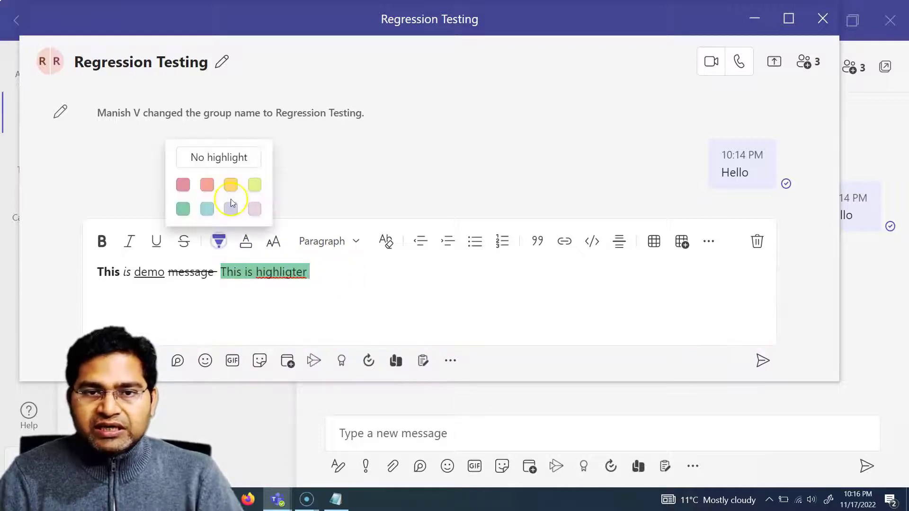
click(218, 157)
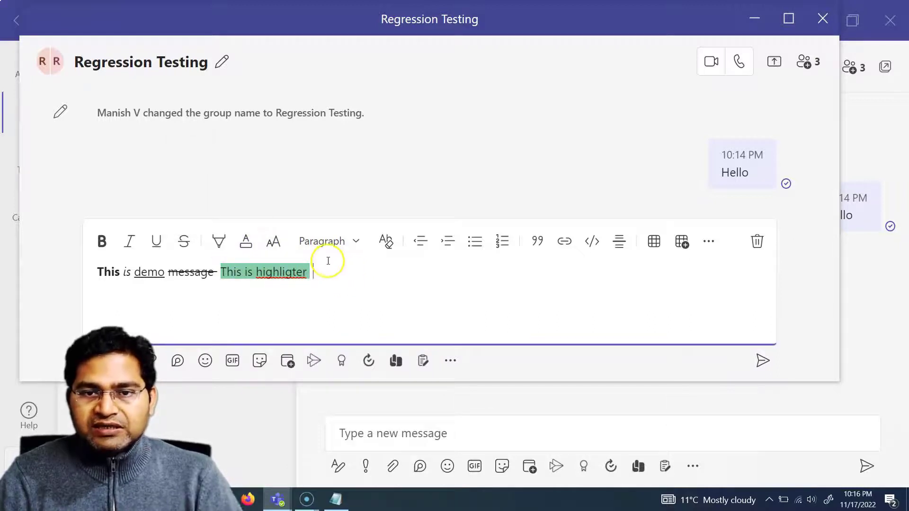
- Add the red sentence 'This is different font color' with the caret left at its end
click(246, 242)
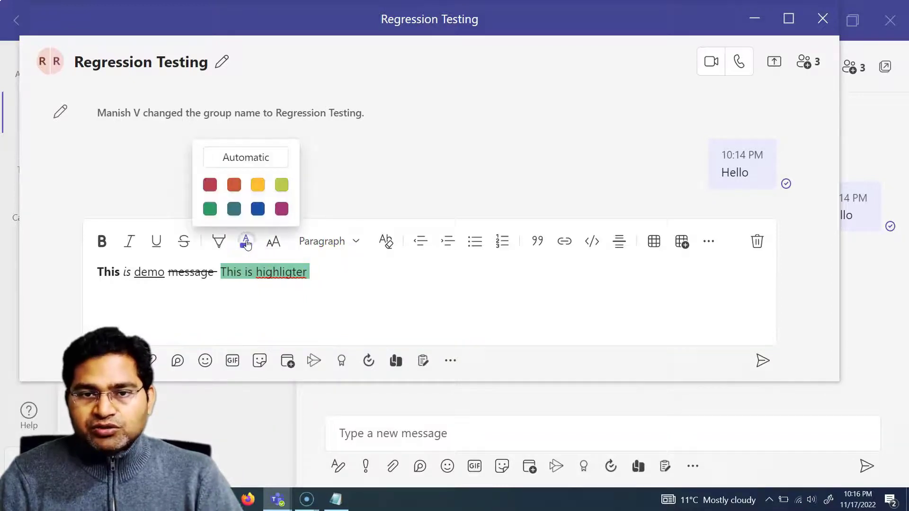
click(210, 185)
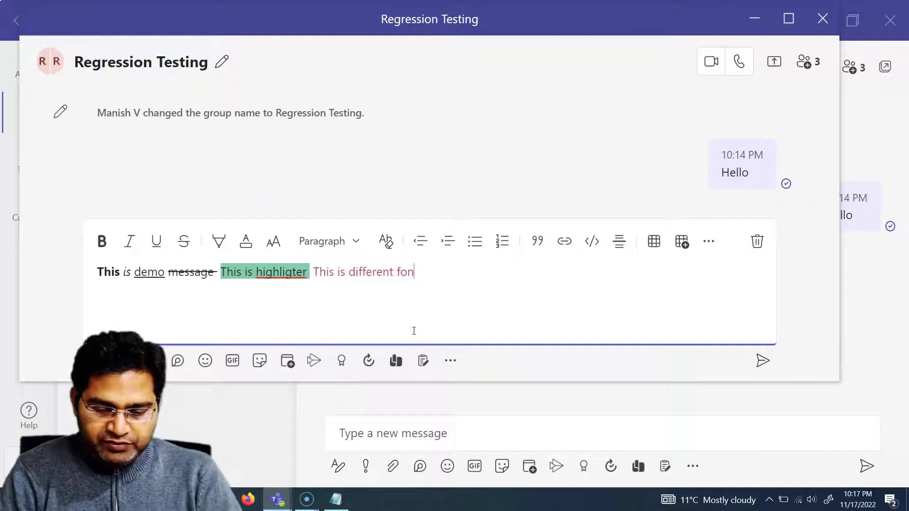
click(474, 271)
drag(467, 270, 295, 272)
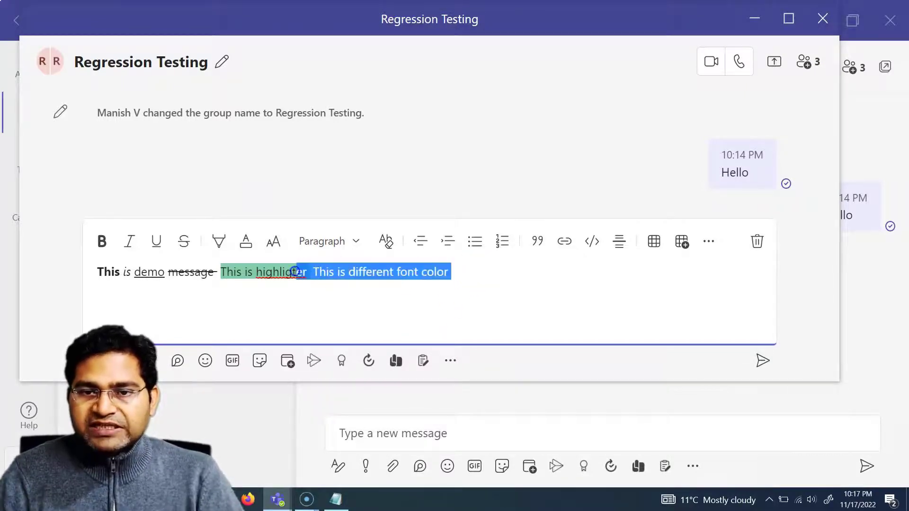
click(340, 287)
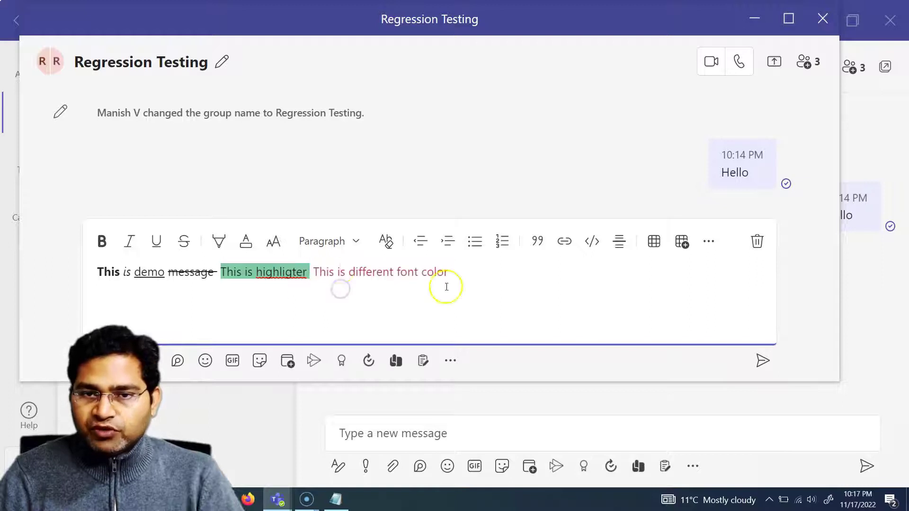
click(485, 277)
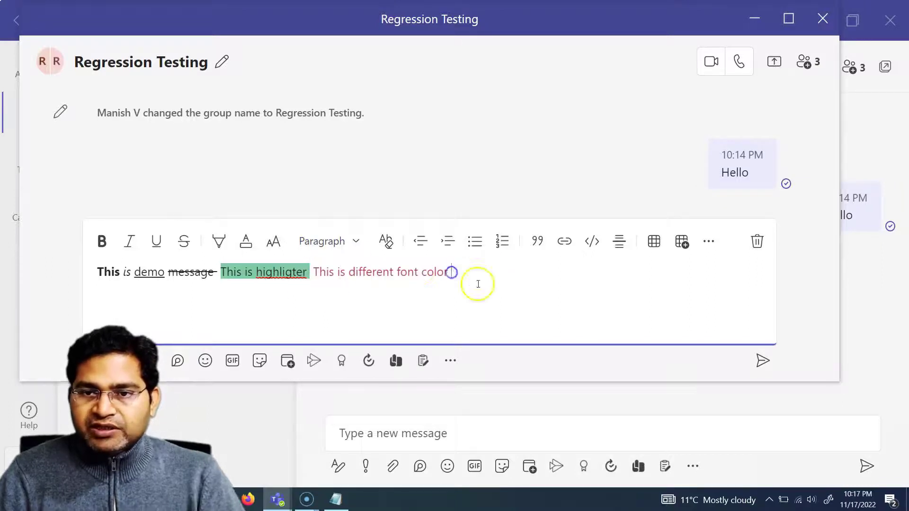
- Set the red sentence 'This is different font color' to Large font size
click(275, 246)
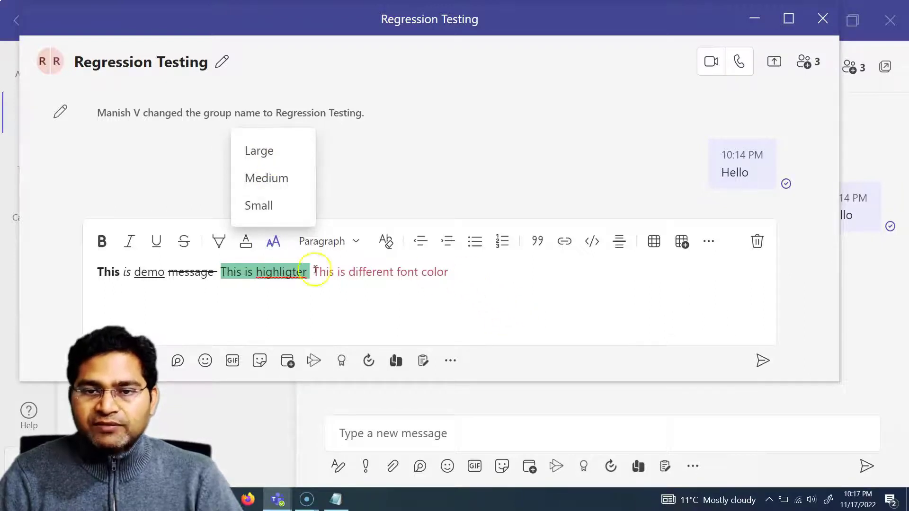
click(360, 273)
drag(313, 272, 455, 272)
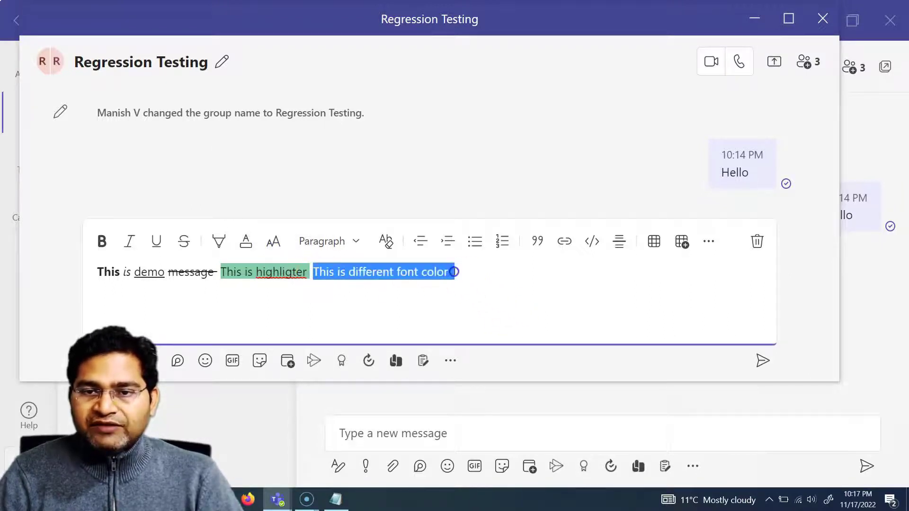
click(273, 242)
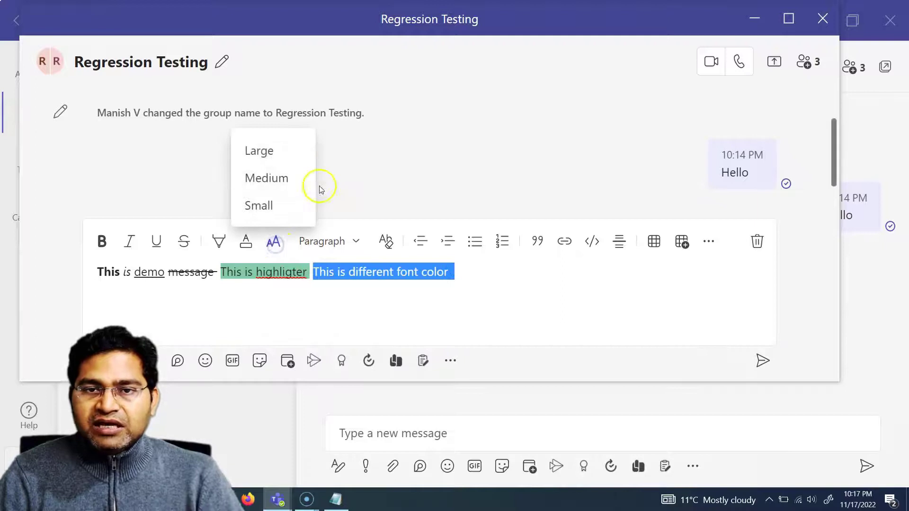
click(296, 152)
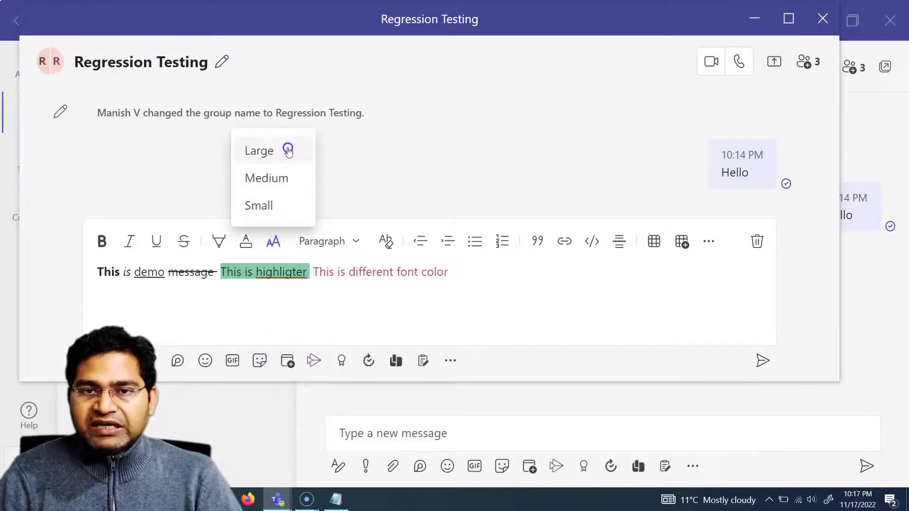
click(426, 295)
drag(312, 281, 564, 282)
click(601, 282)
click(365, 256)
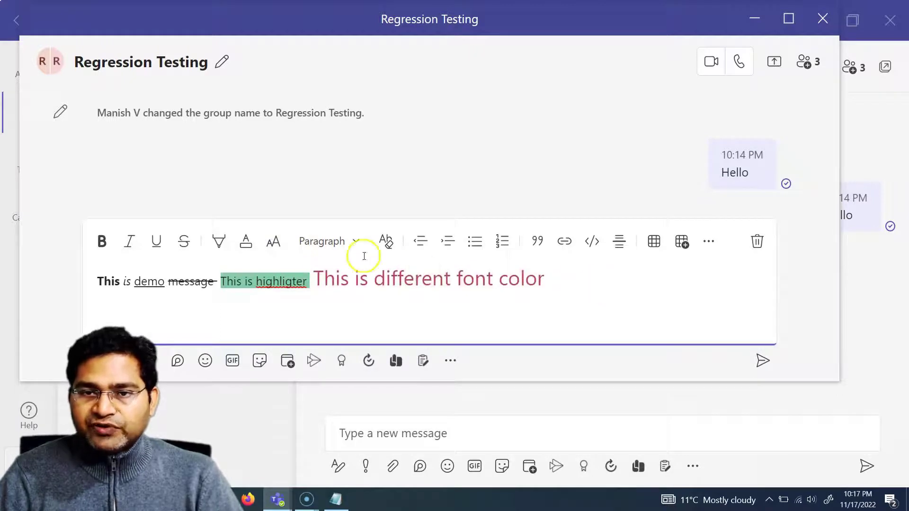
click(333, 242)
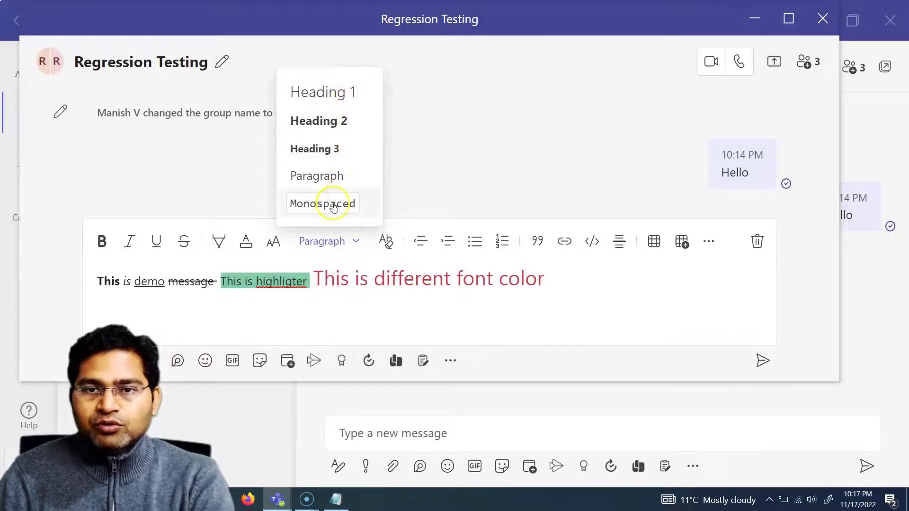
- Type 'Heading' after the red sentence, size it Medium, and style the line as Heading 2
click(559, 279)
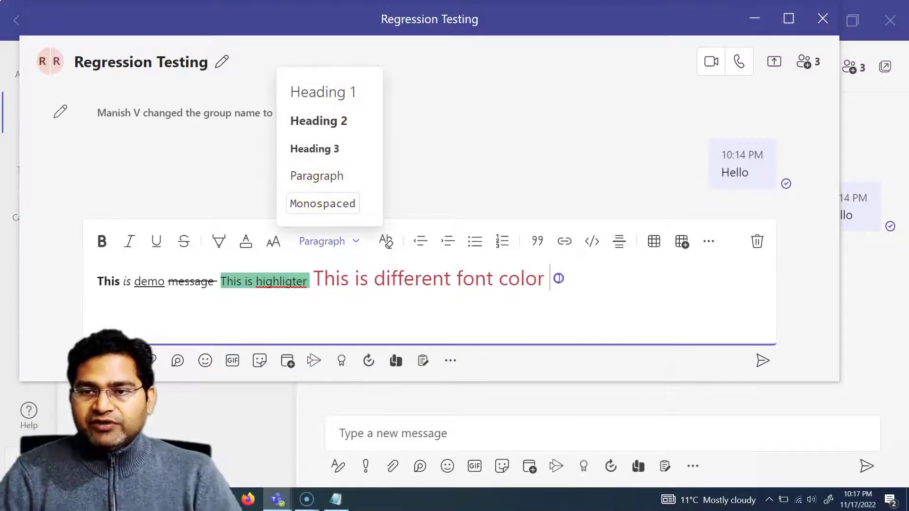
text(Heading)
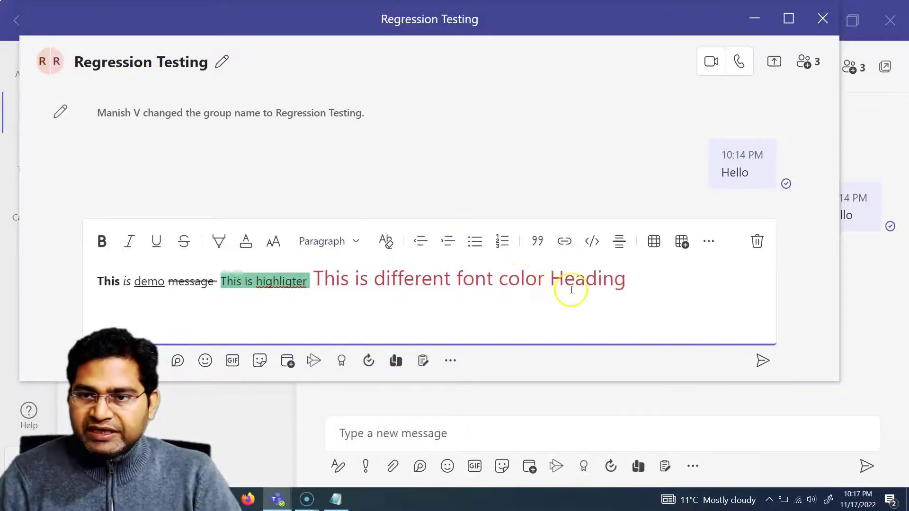
drag(628, 281, 550, 282)
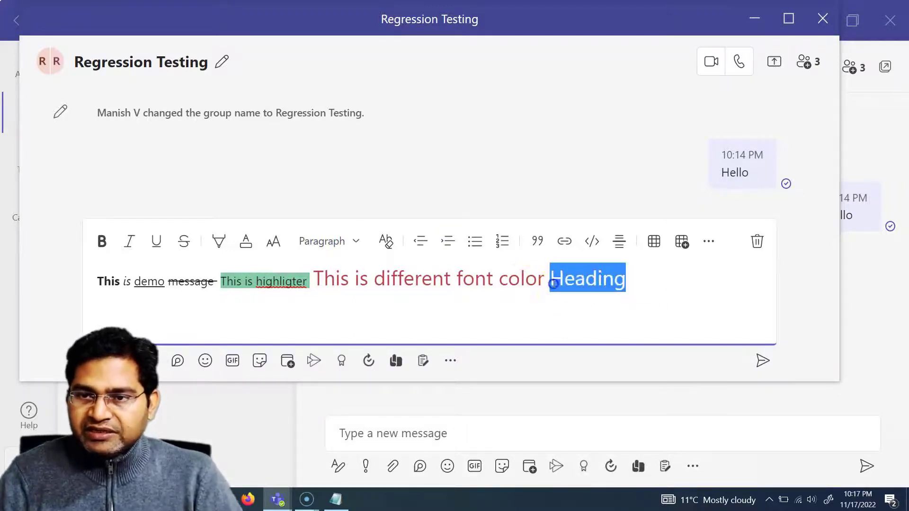
click(273, 251)
click(263, 174)
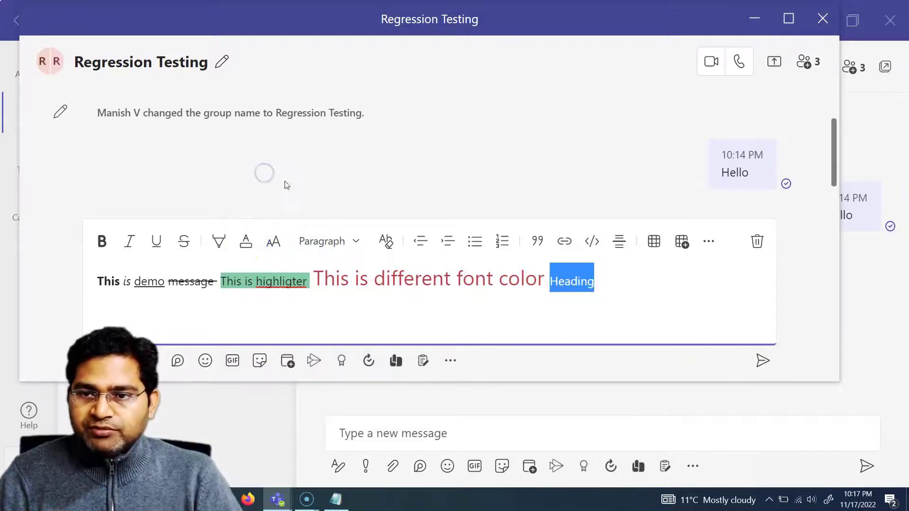
click(349, 241)
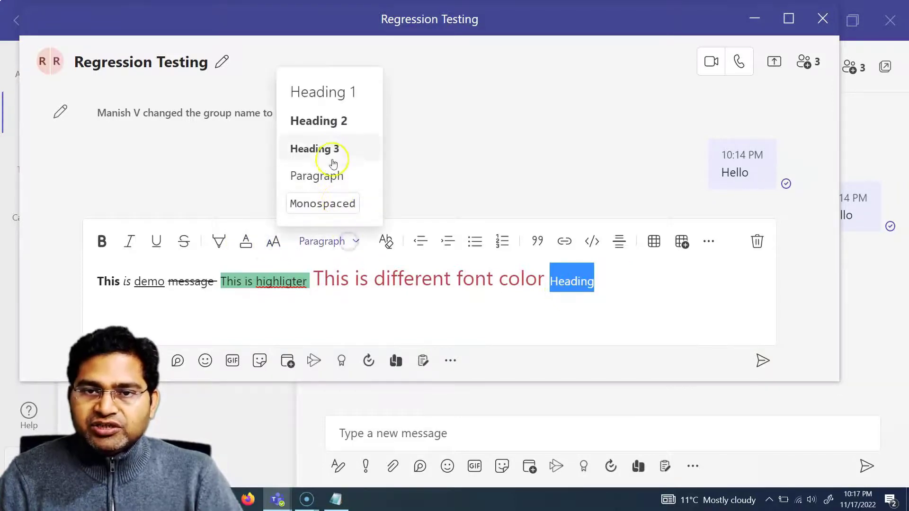
click(335, 124)
- Try clearing the formatting from the word 'Heading'
click(595, 291)
drag(584, 284, 629, 282)
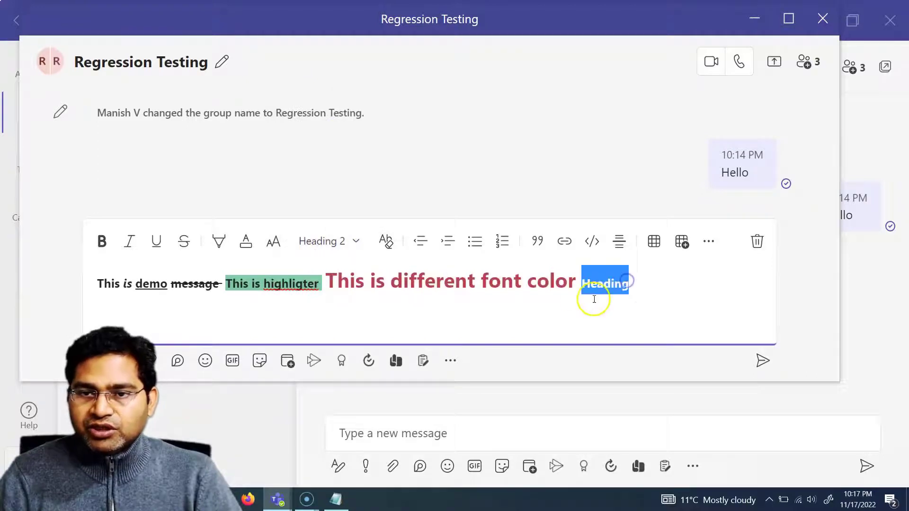
click(387, 242)
click(386, 242)
click(387, 242)
click(436, 327)
drag(580, 283, 645, 284)
click(387, 242)
click(589, 300)
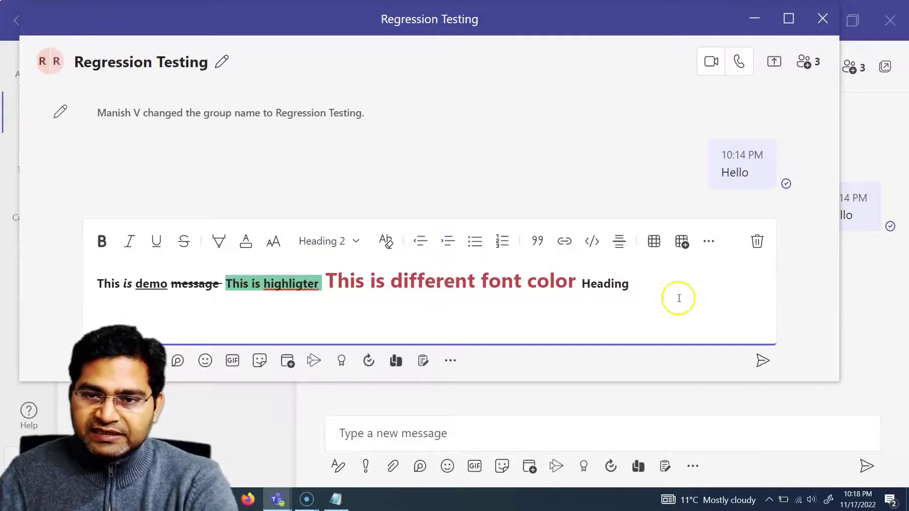
- Move 'Heading' onto its own line and indent it
click(582, 283)
key(Return)
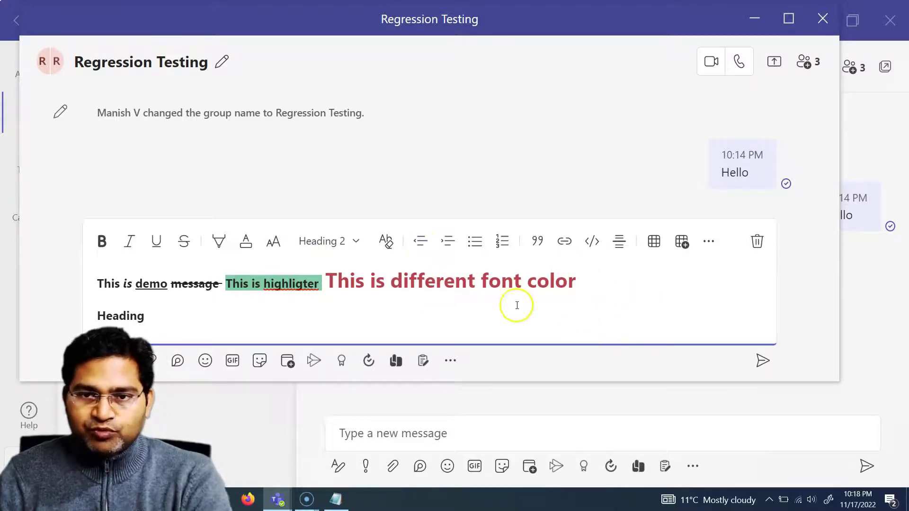
click(449, 242)
click(170, 311)
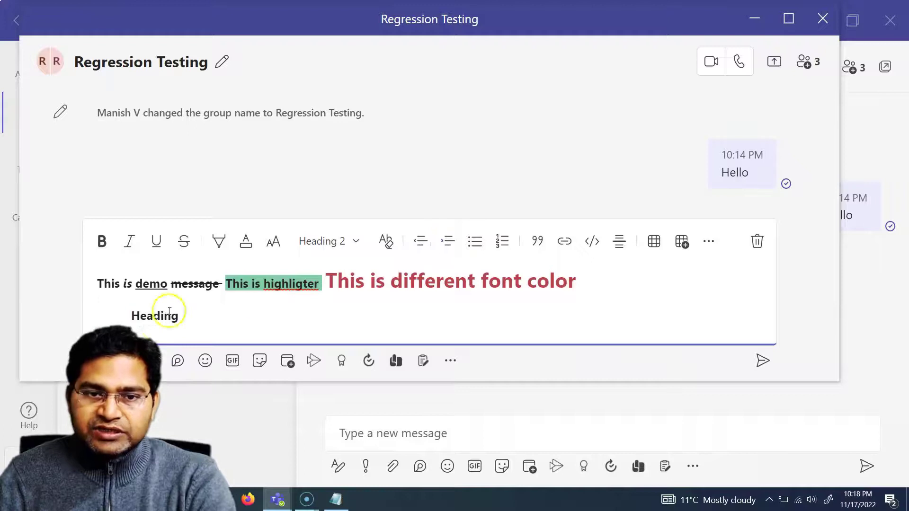
click(419, 243)
click(420, 249)
click(450, 242)
click(224, 321)
- Type 'text' on three new lines below the heading
key(Return)
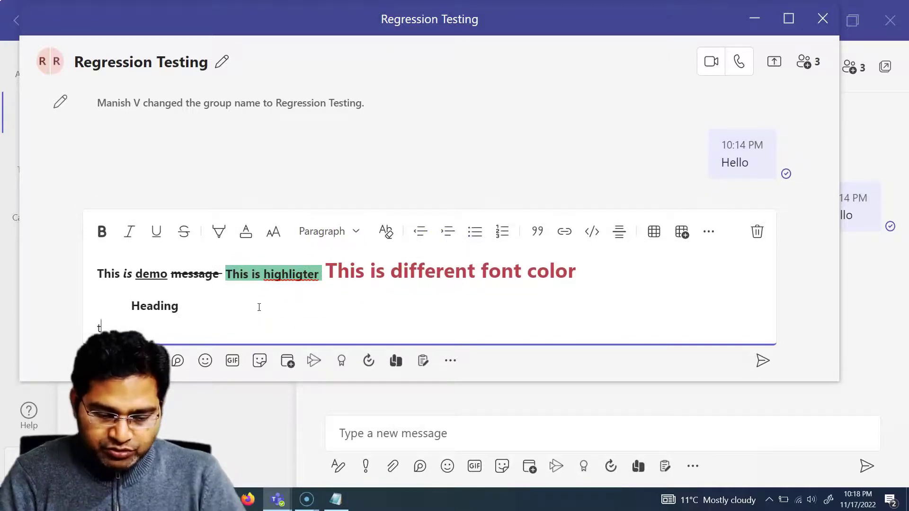
text(text)
key(Return)
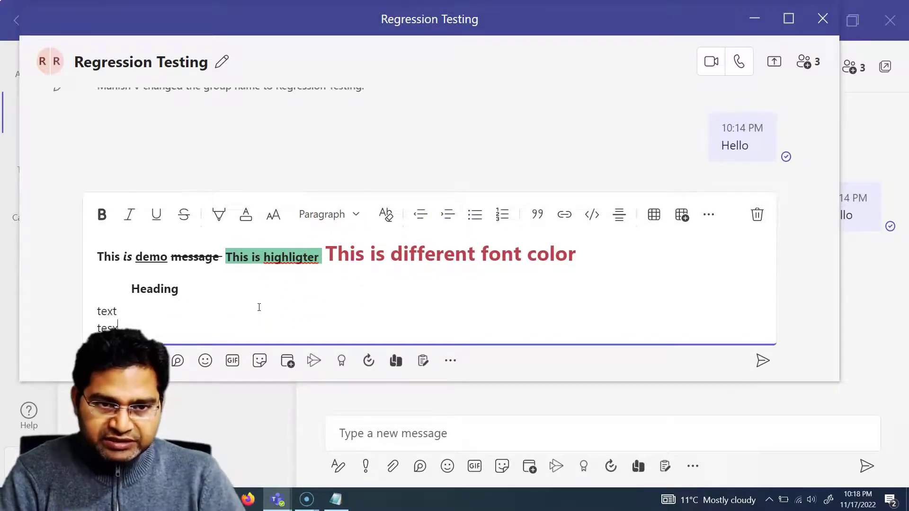
text(text)
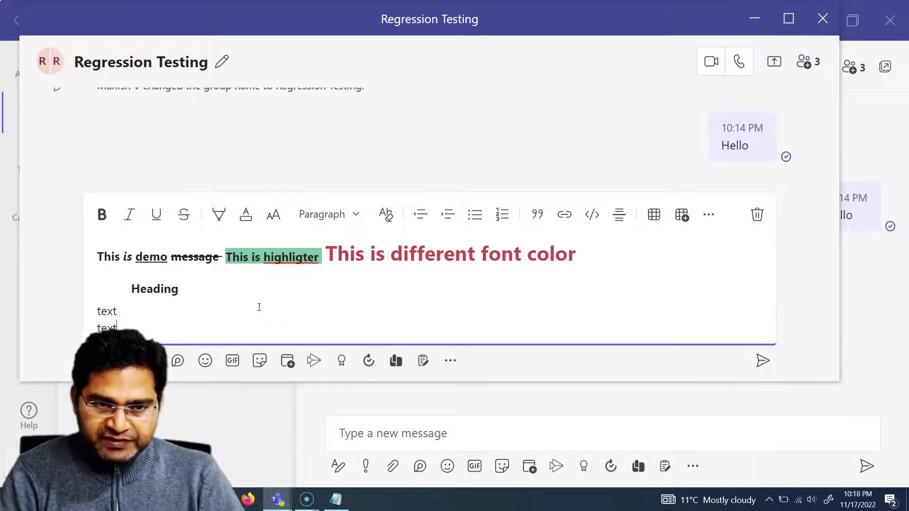
key(Return)
text(t)
click(352, 291)
click(119, 327)
- Make the three 'text' lines a numbered list 1–3 and start a fourth item
drag(87, 297, 87, 295)
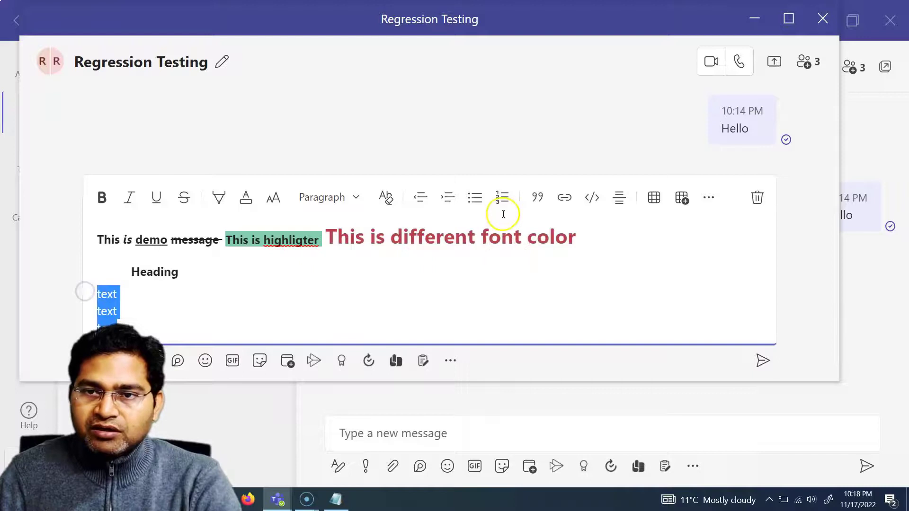
click(472, 198)
click(451, 202)
drag(194, 317, 117, 271)
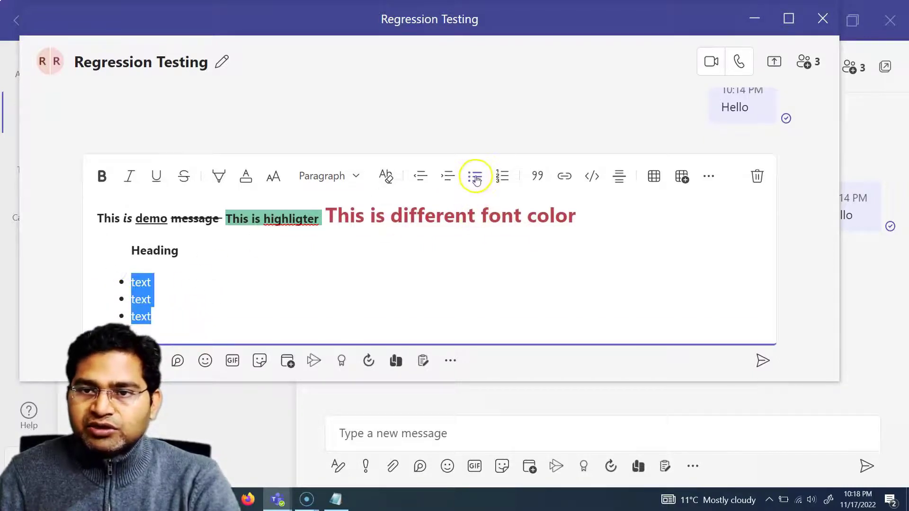
click(501, 180)
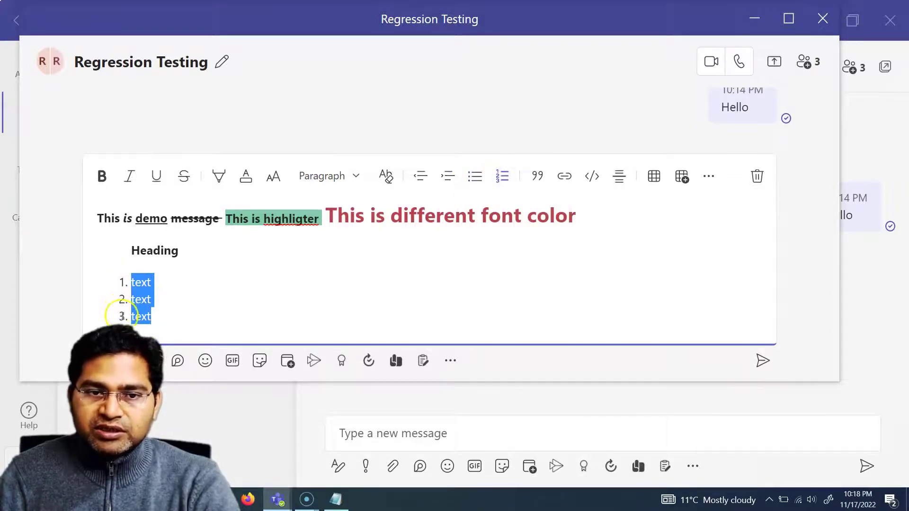
click(177, 286)
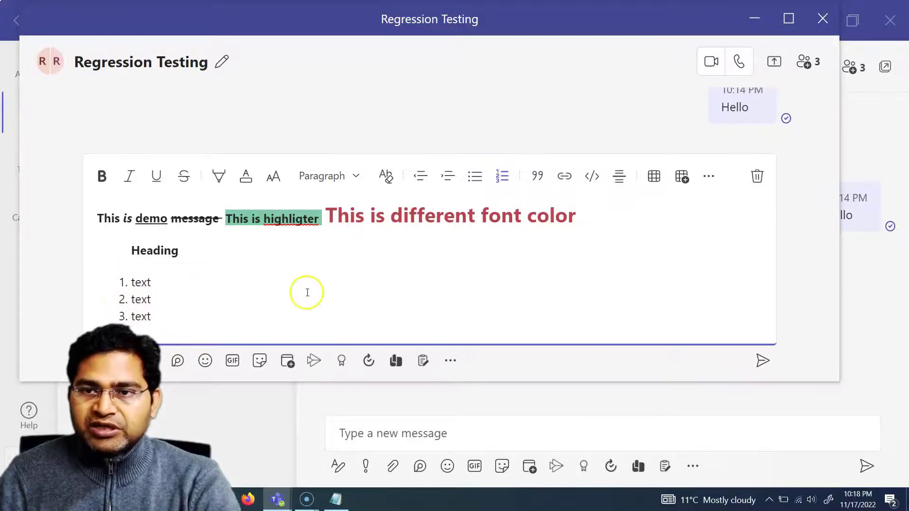
click(189, 317)
key(Return)
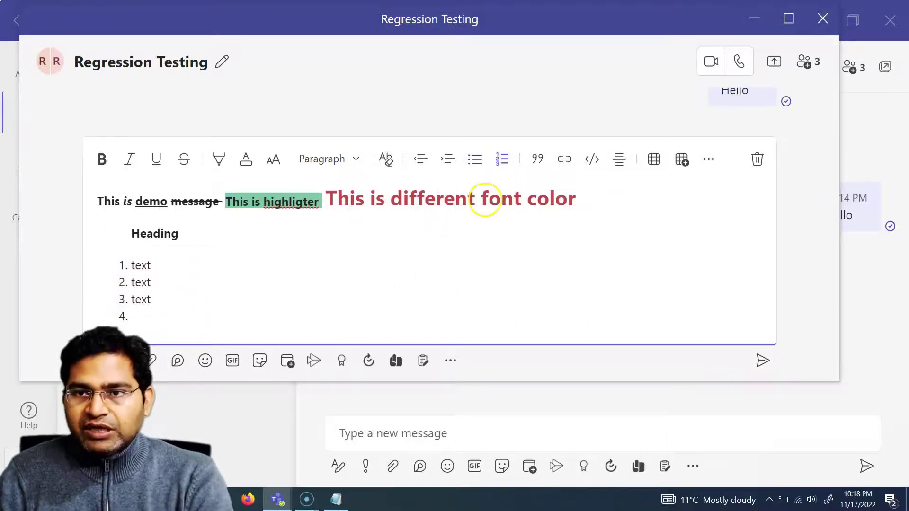
- End the list, type 'quote', format it as a block quote, and start a new line
key(Return)
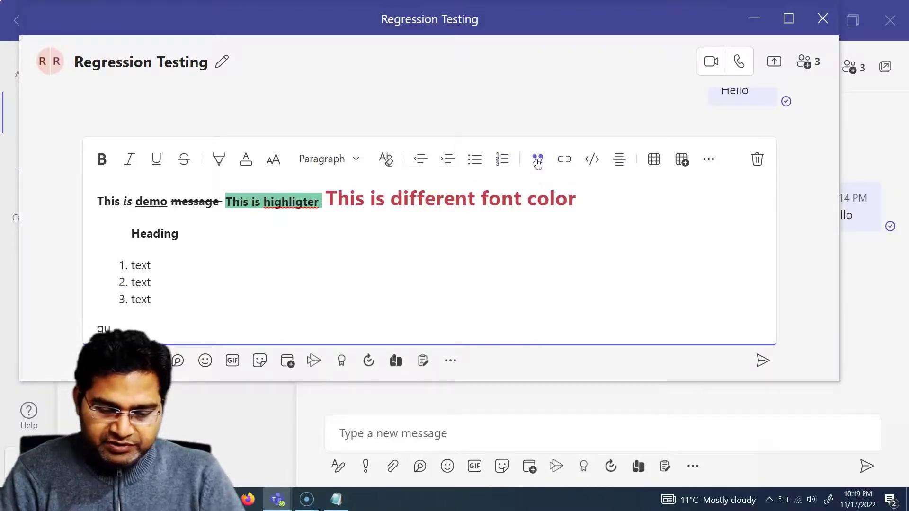
text(quote)
click(208, 330)
double_click(107, 326)
click(540, 157)
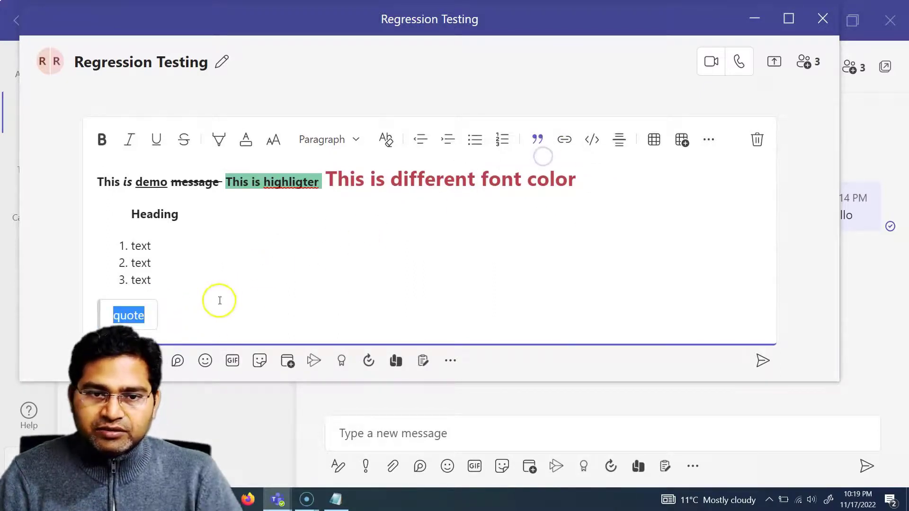
click(176, 324)
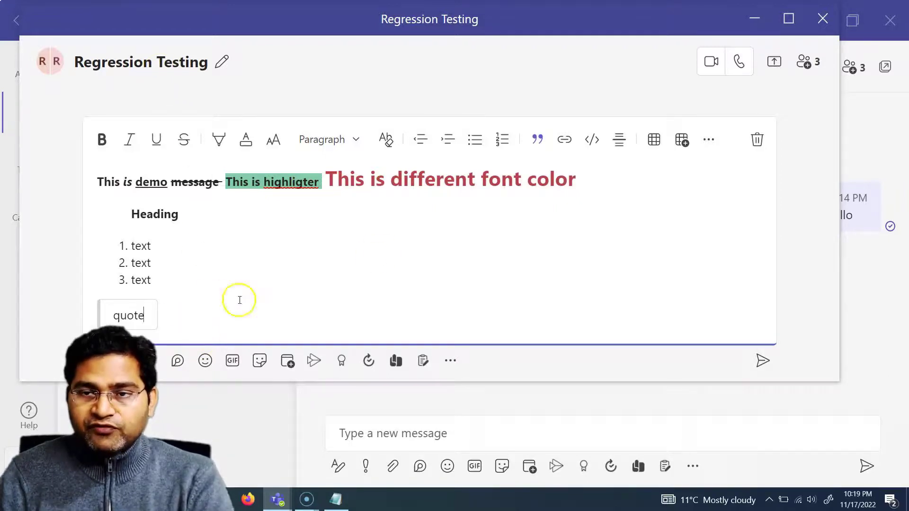
click(203, 328)
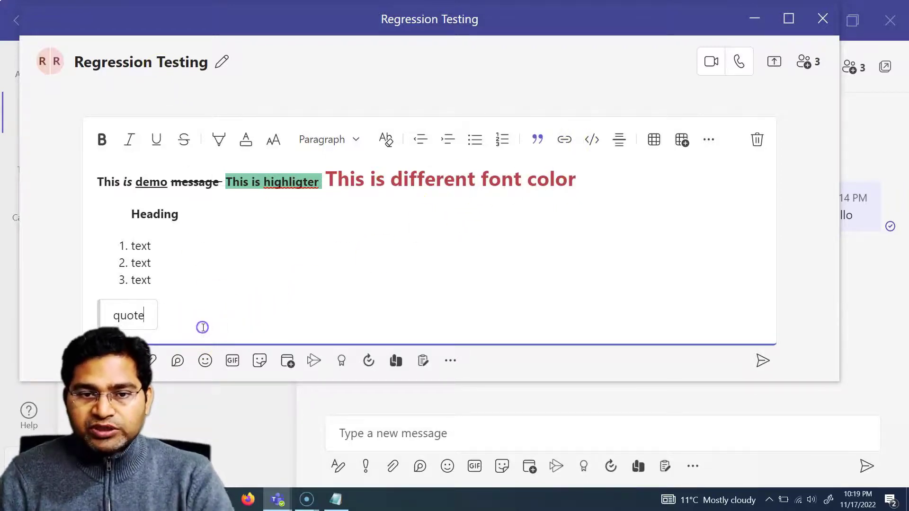
key(Return)
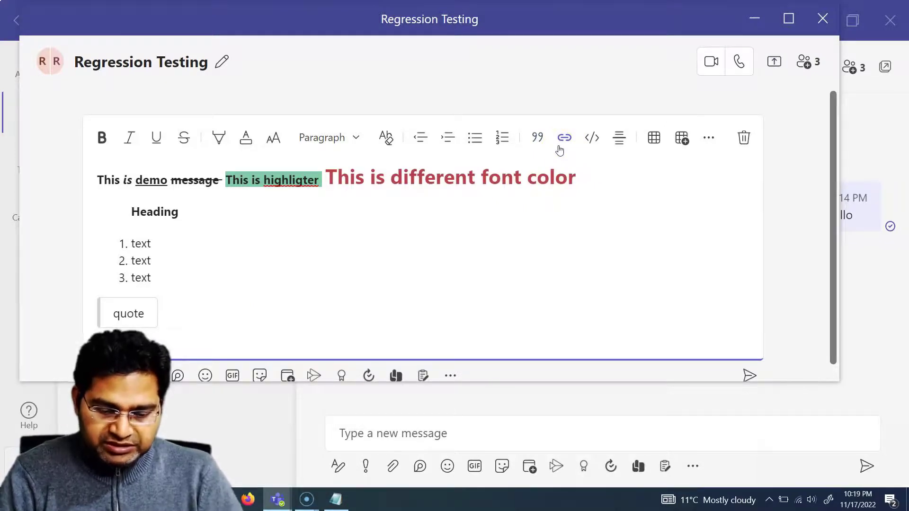
click(181, 366)
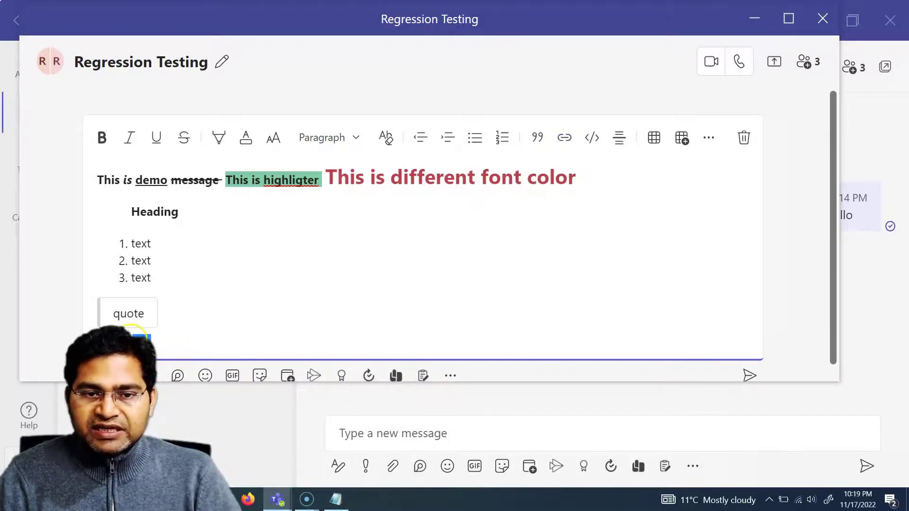
click(568, 141)
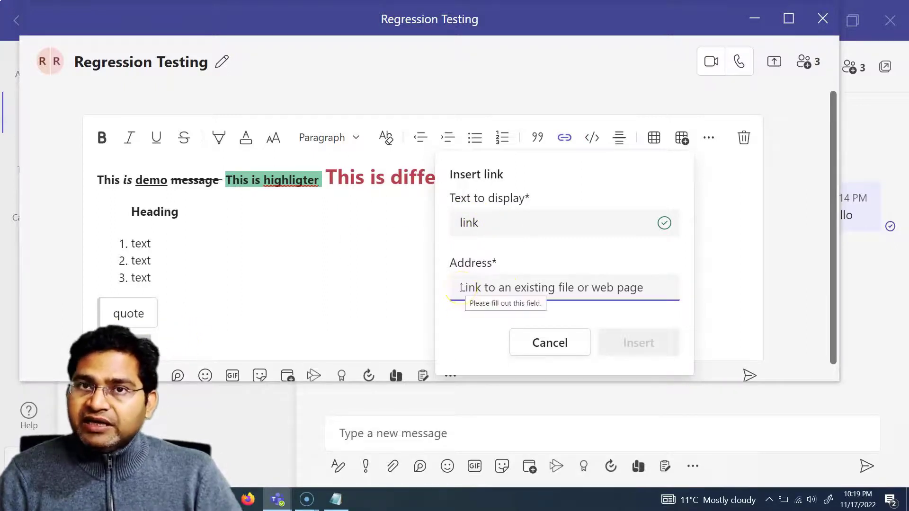
text(https:)
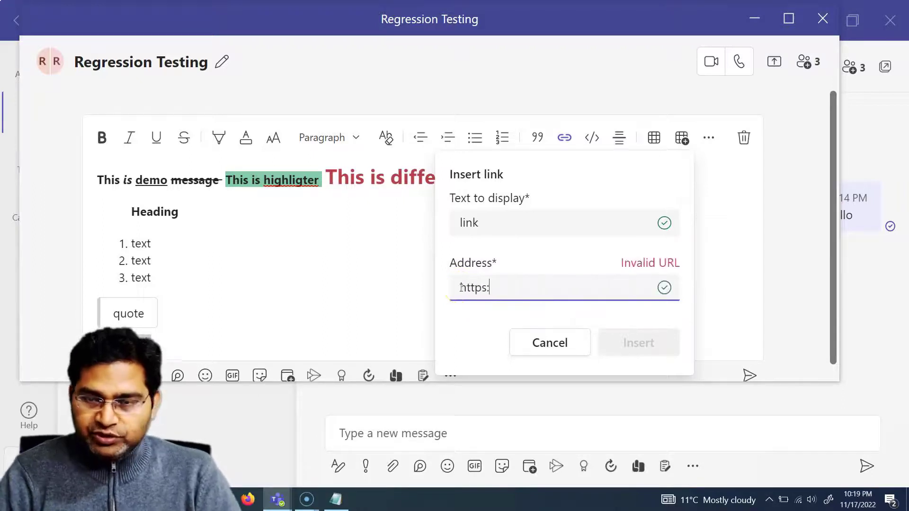
text(//training.rcvacademy.com)
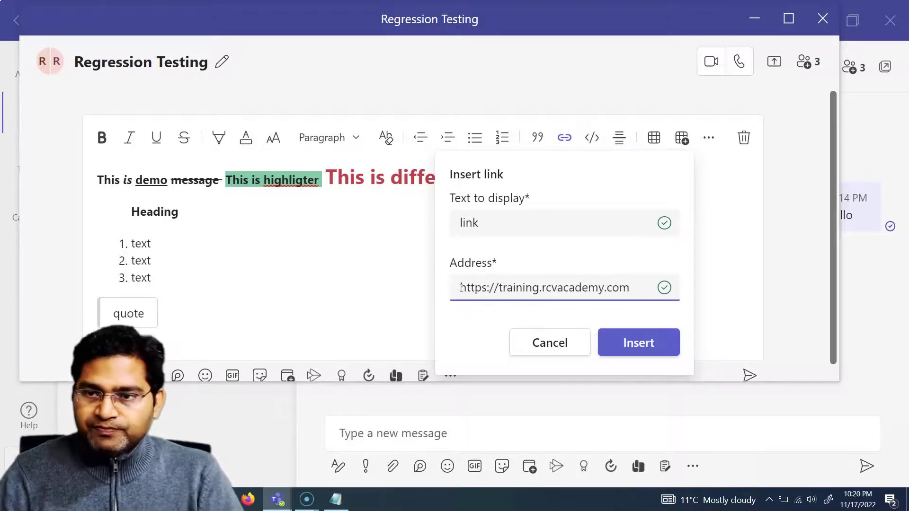
click(639, 343)
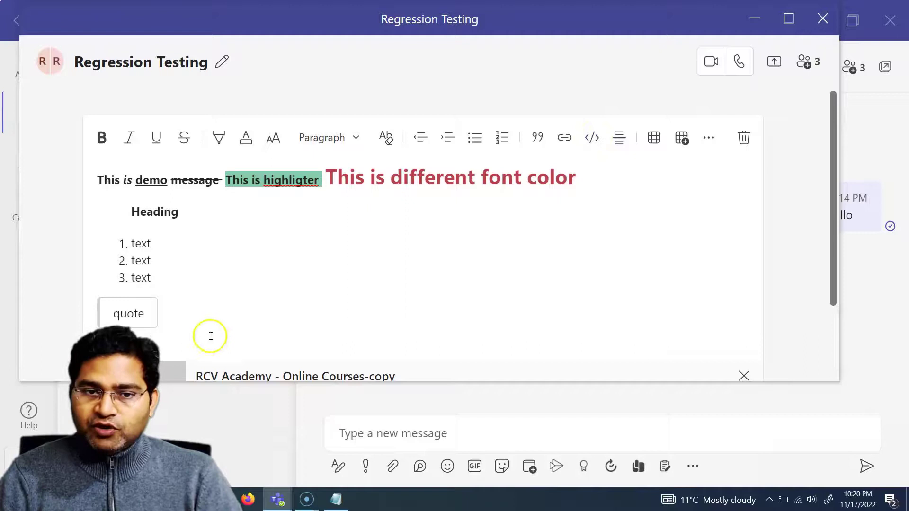
key(Return)
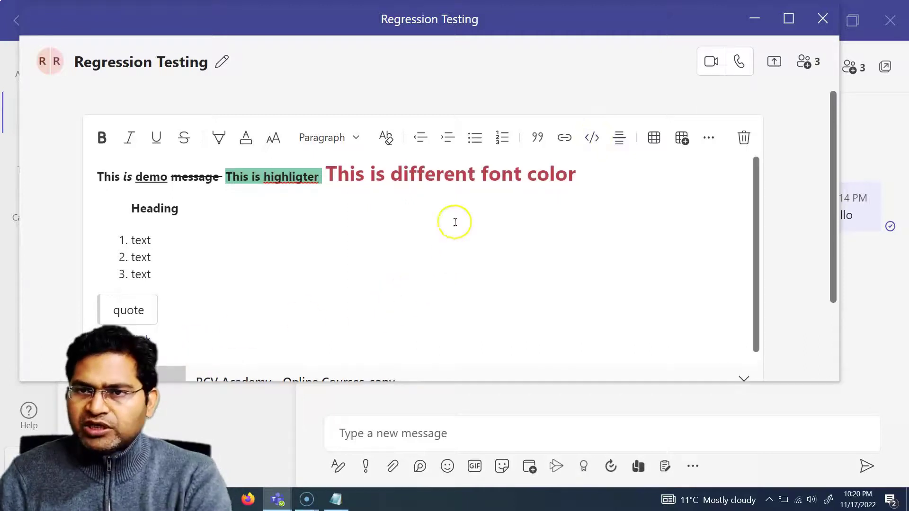
click(594, 142)
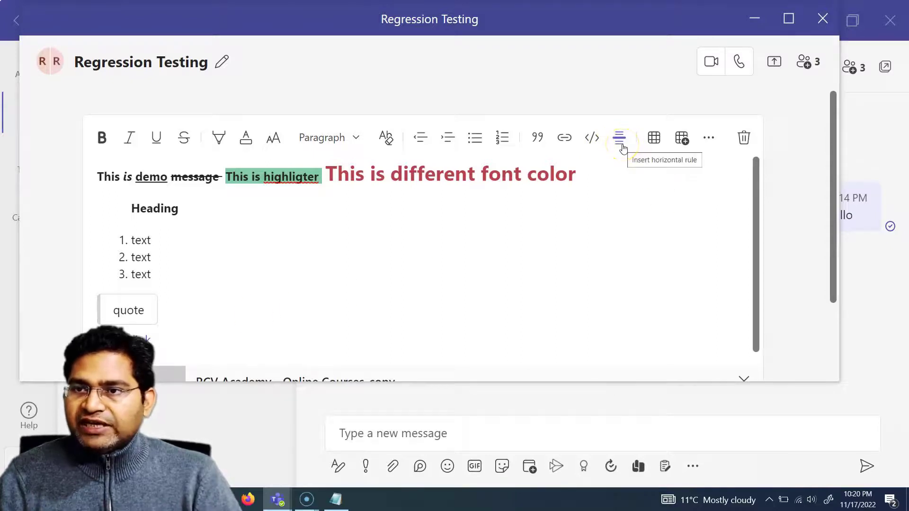
scroll(208, 345, down, 1)
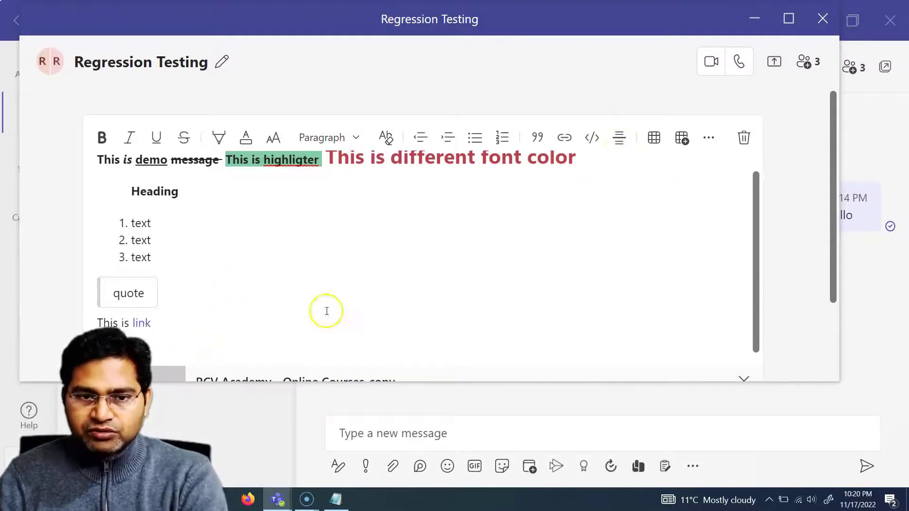
click(618, 138)
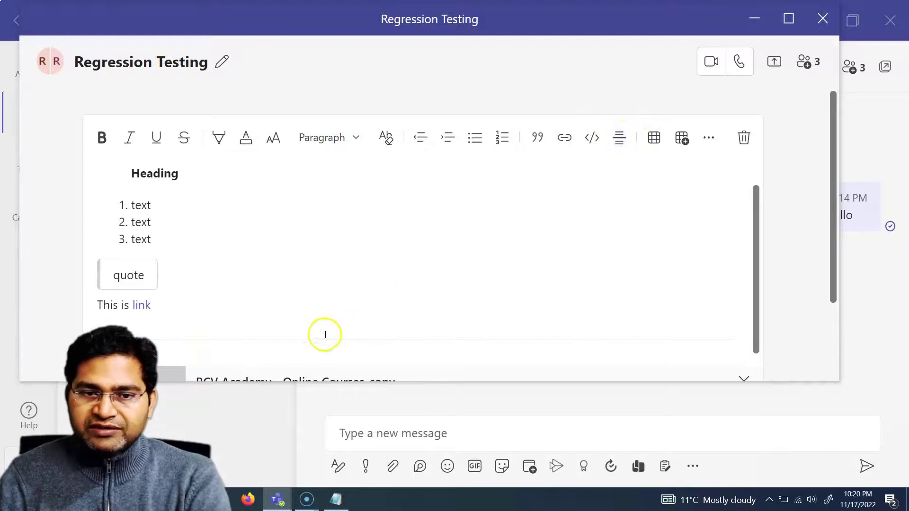
scroll(173, 260, down, 3)
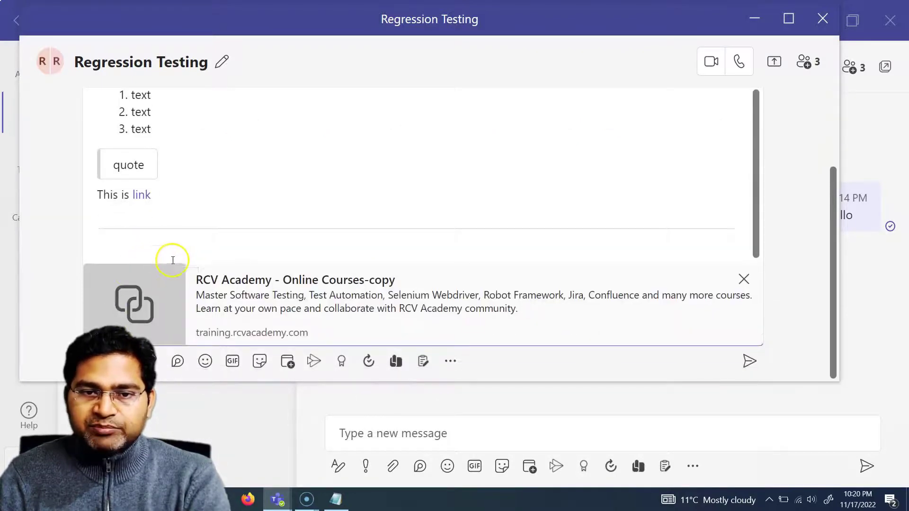
scroll(173, 260, up, 2)
scroll(161, 254, down, 2)
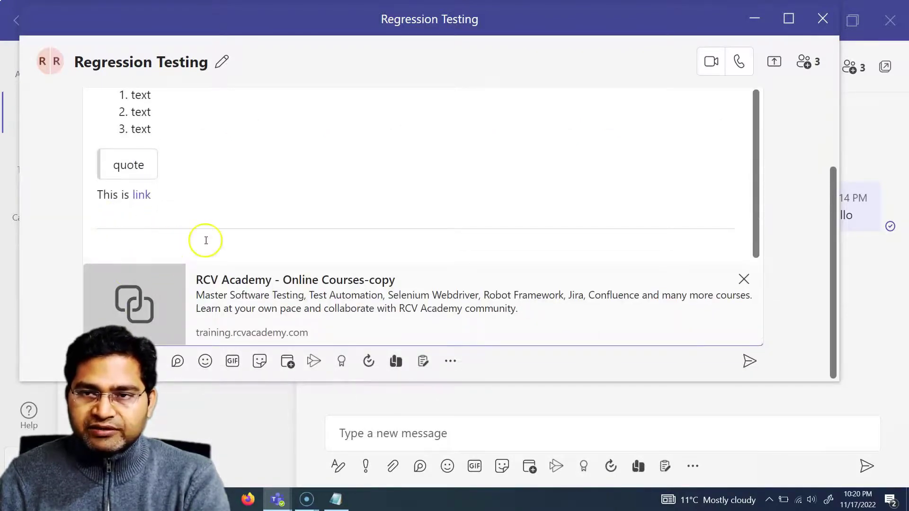
scroll(206, 241, up, 4)
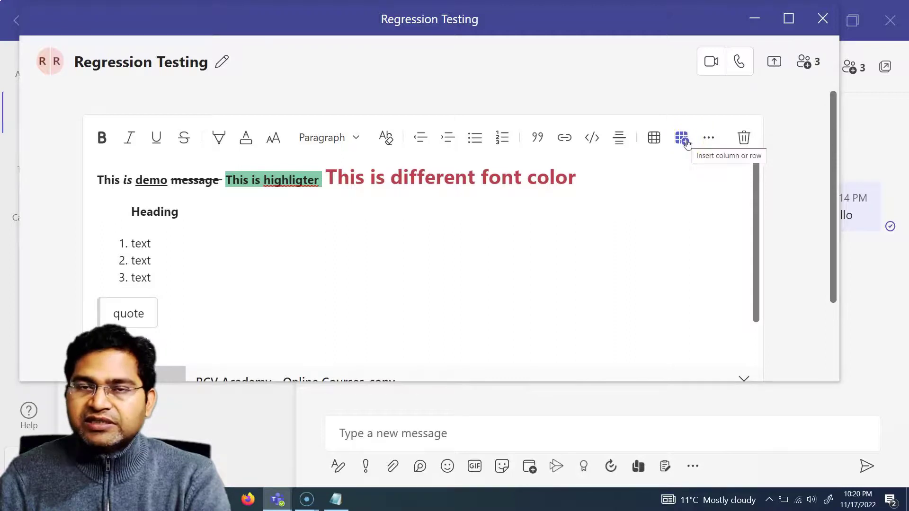
- Insert a one-row, two-column table with 'Test' in both cells
click(661, 144)
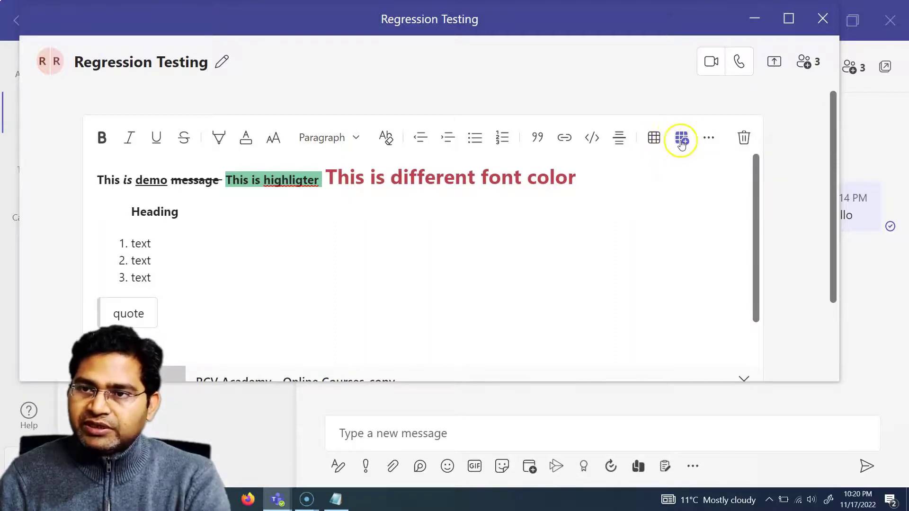
click(655, 139)
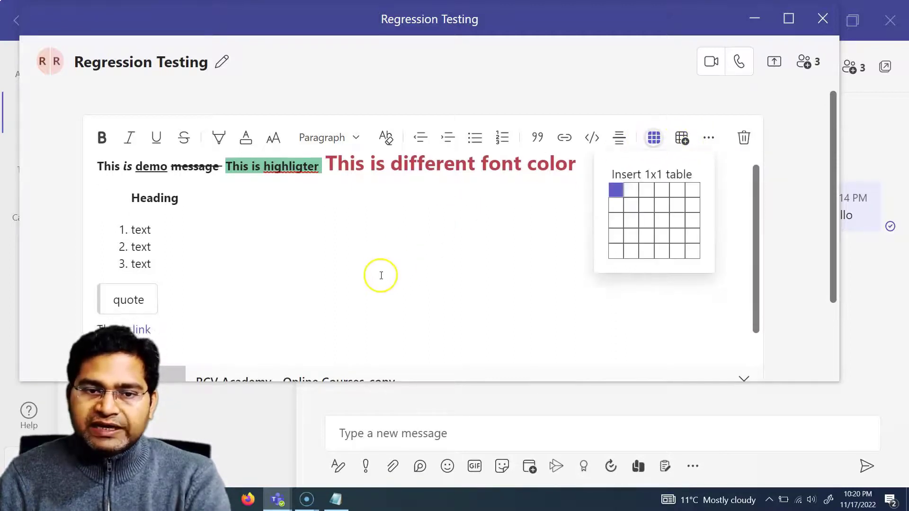
scroll(380, 273, down, 1)
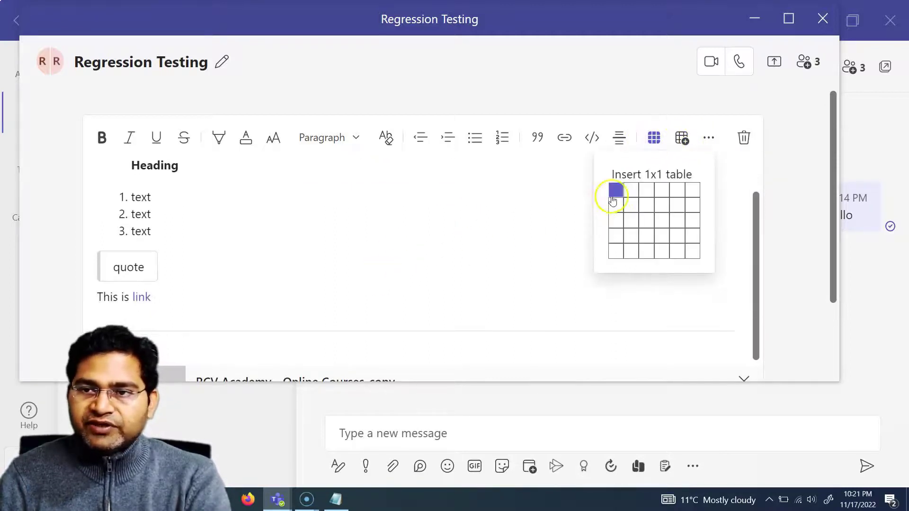
click(632, 221)
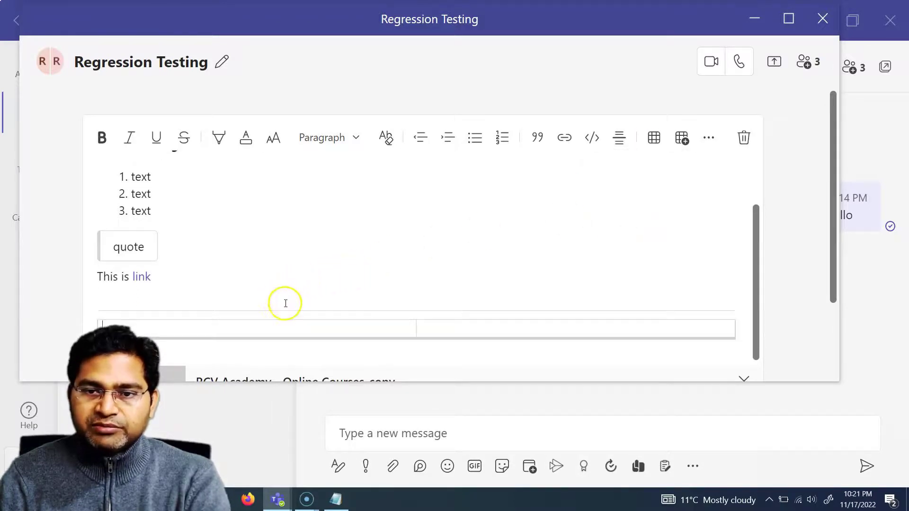
scroll(351, 254, down, 2)
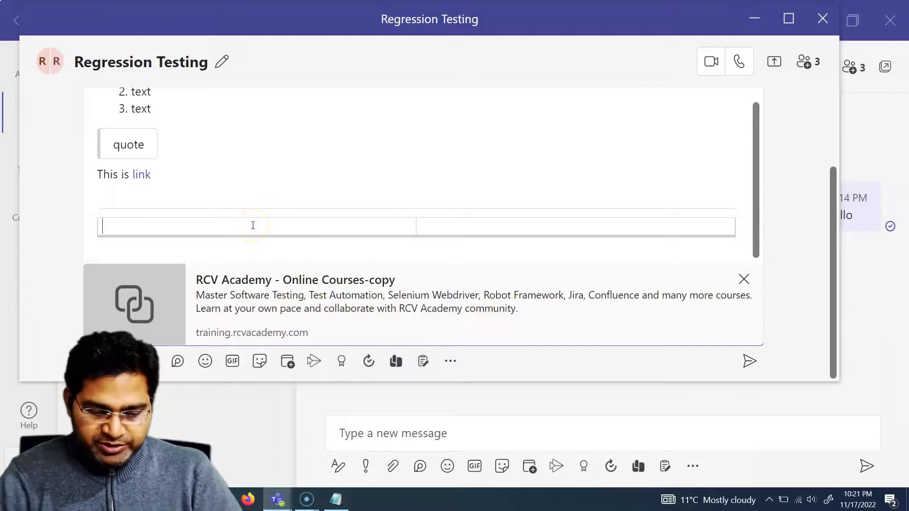
click(485, 227)
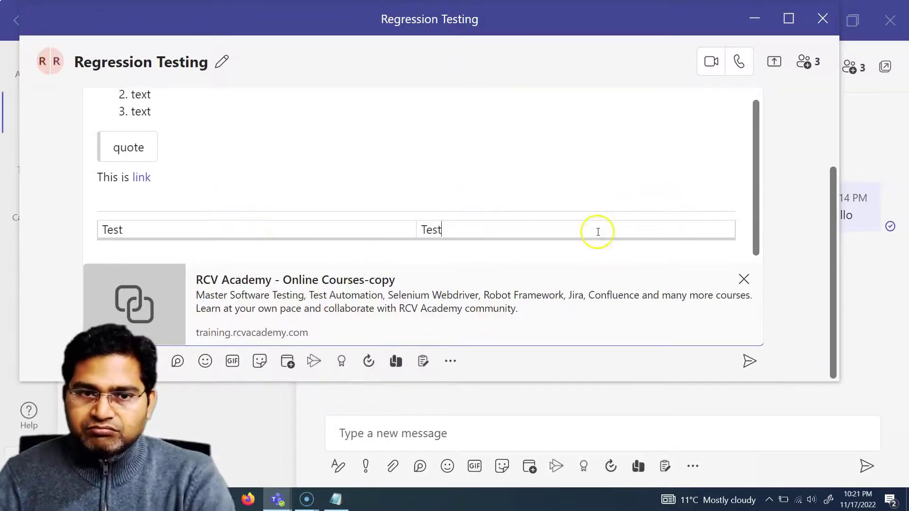
scroll(569, 223, up, 4)
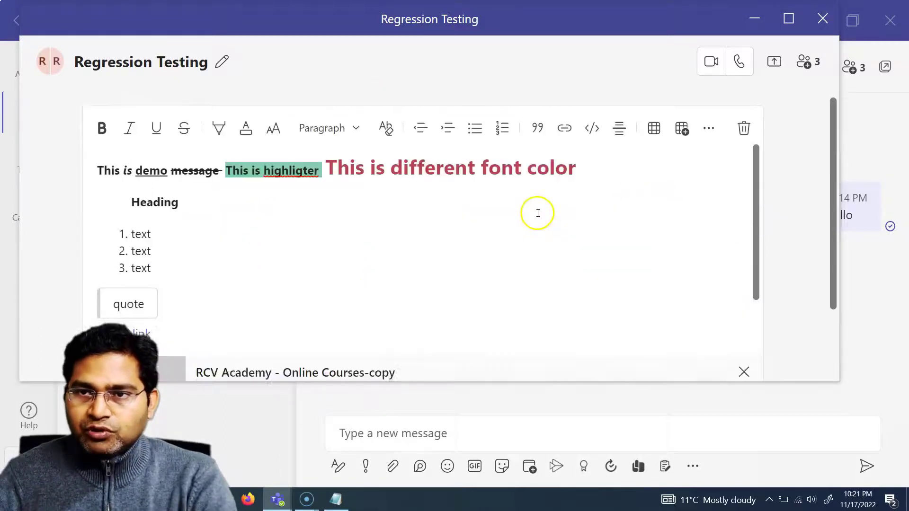
- Review the draft with its 'Test' table and RCV Academy card, then send it
click(709, 139)
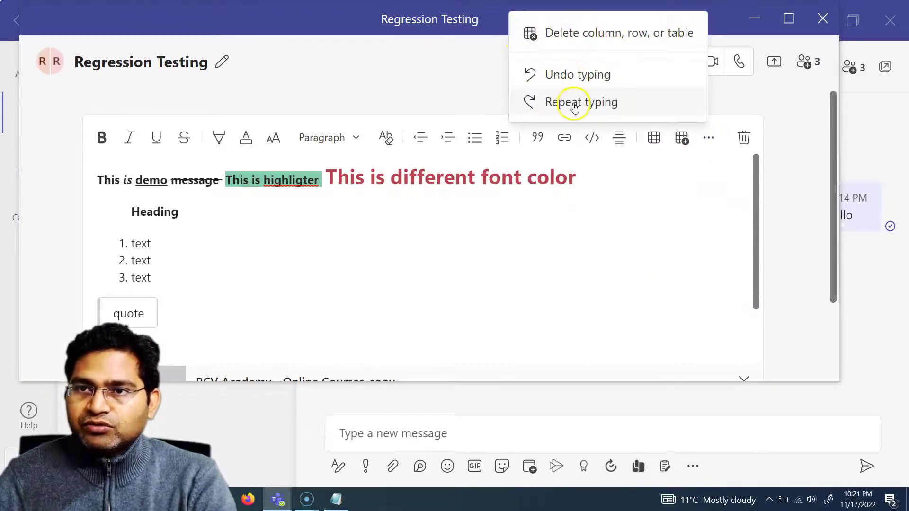
click(663, 221)
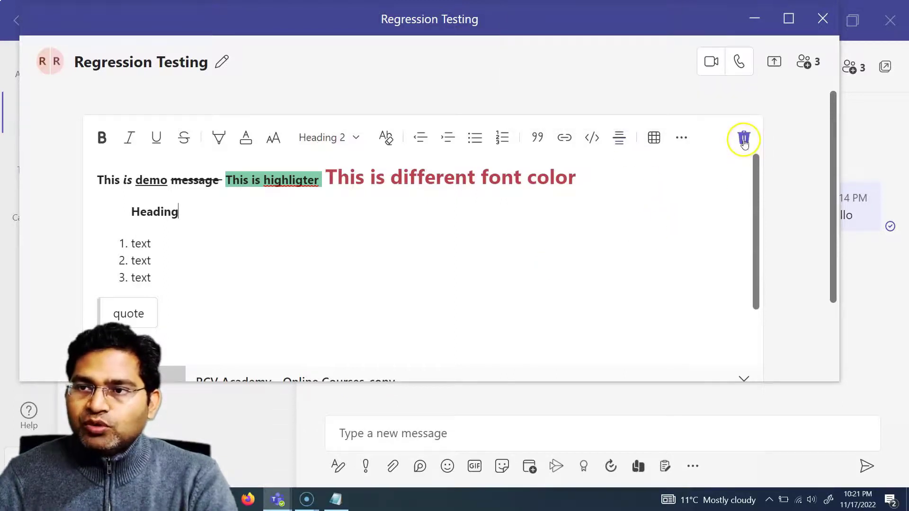
scroll(171, 315, down, 4)
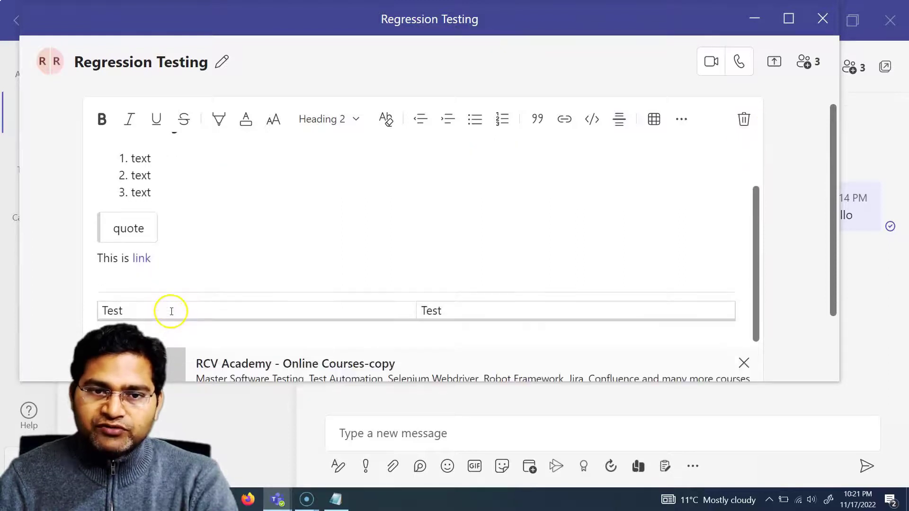
scroll(171, 310, up, 2)
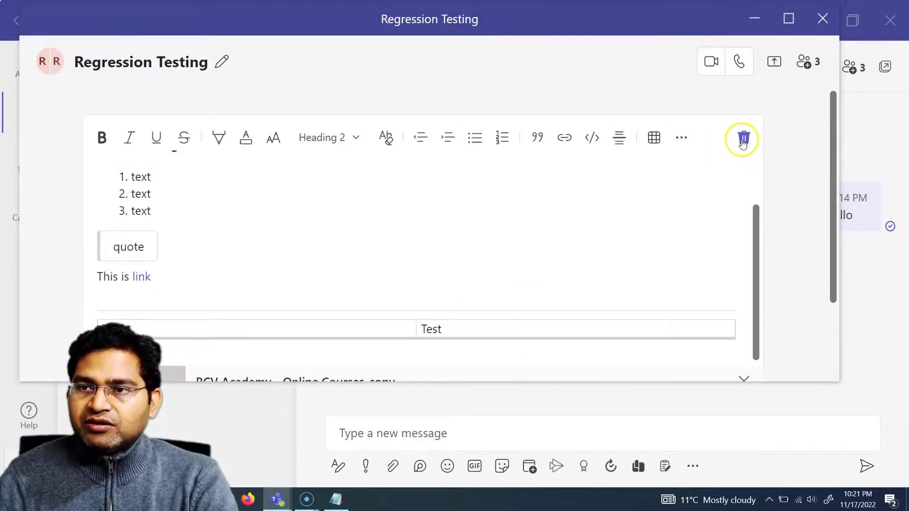
scroll(592, 284, down, 3)
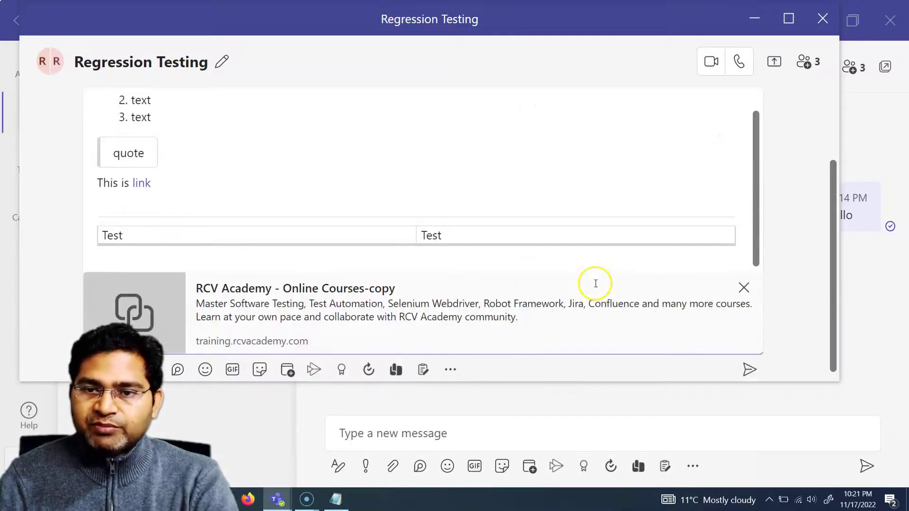
scroll(574, 290, up, 3)
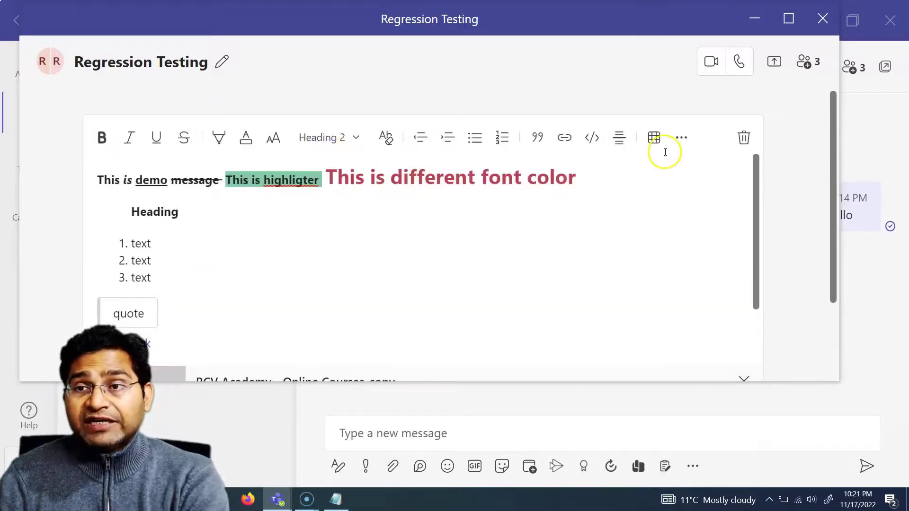
scroll(474, 280, down, 3)
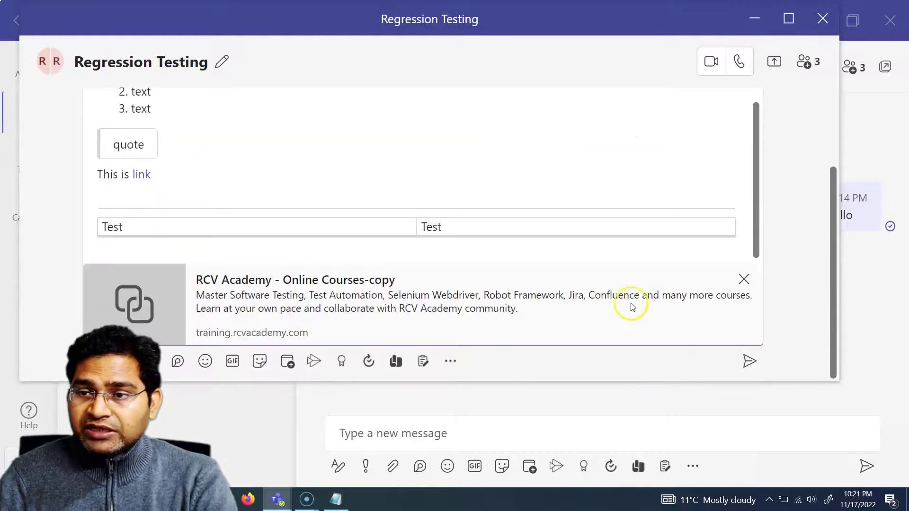
click(749, 361)
- Maximize the Regression Testing chat window to full screen
scroll(647, 220, up, 5)
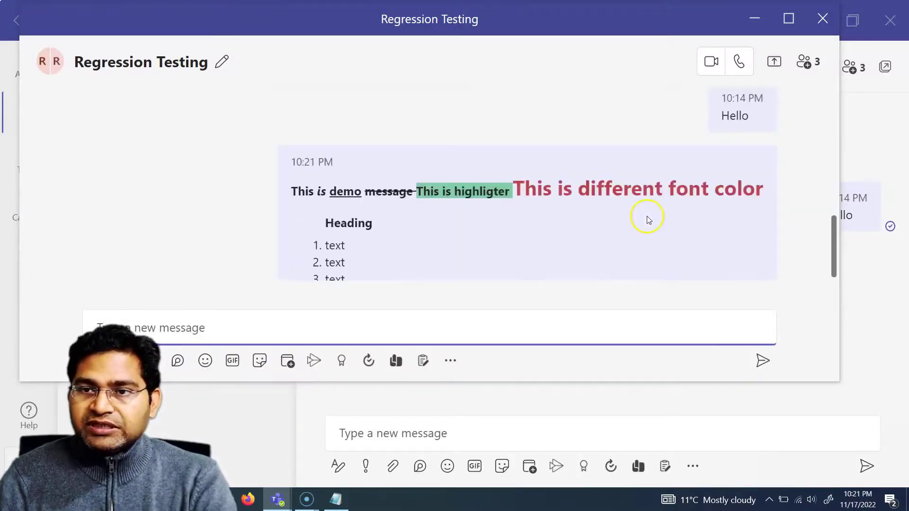
scroll(658, 226, up, 2)
scroll(660, 227, down, 4)
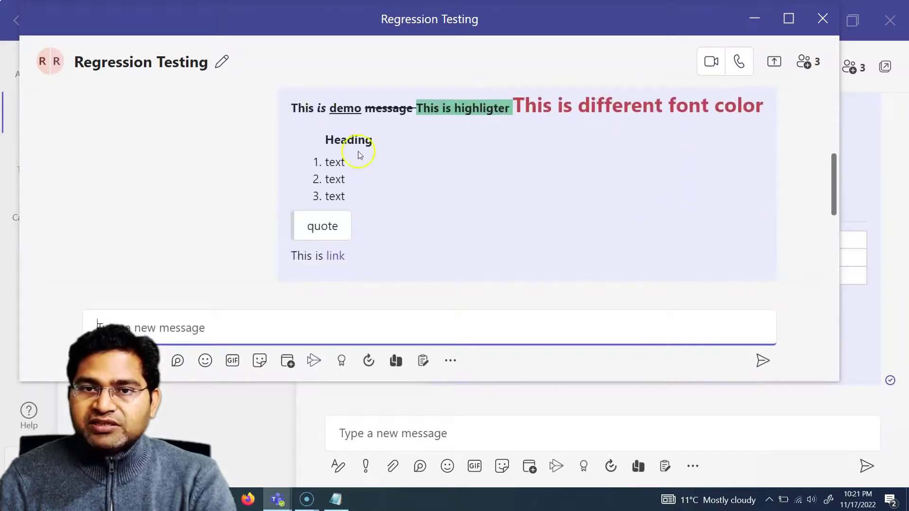
click(789, 19)
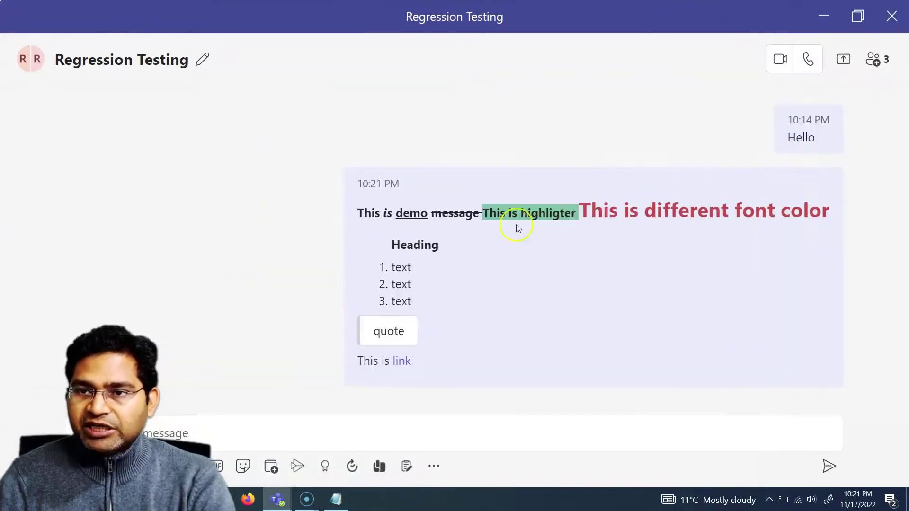
scroll(400, 282, down, 3)
scroll(414, 203, up, 3)
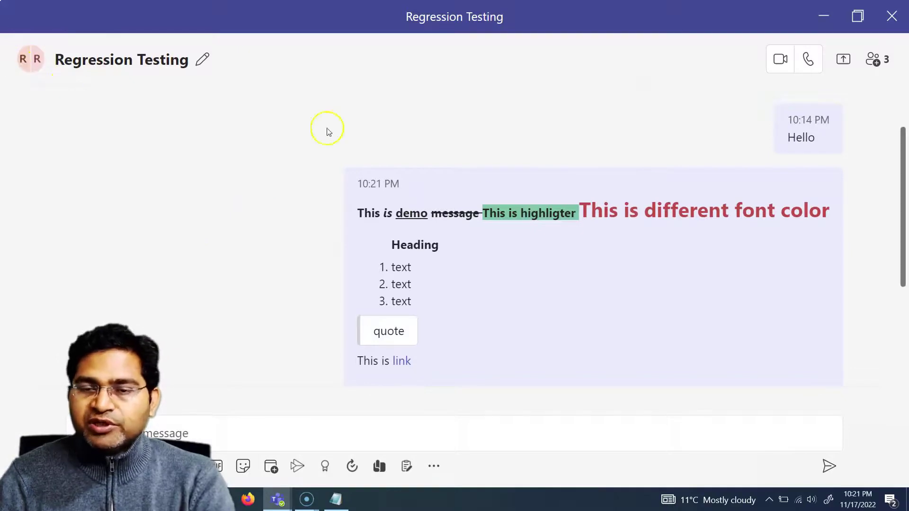
scroll(473, 231, down, 2)
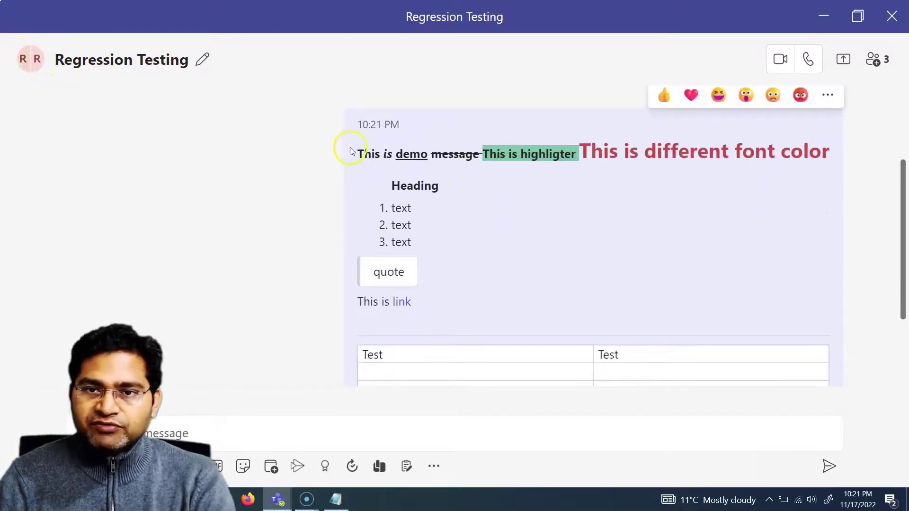
- Scroll through the posted 10:21 PM message, briefly selecting its red font-color sentence
drag(621, 154, 829, 154)
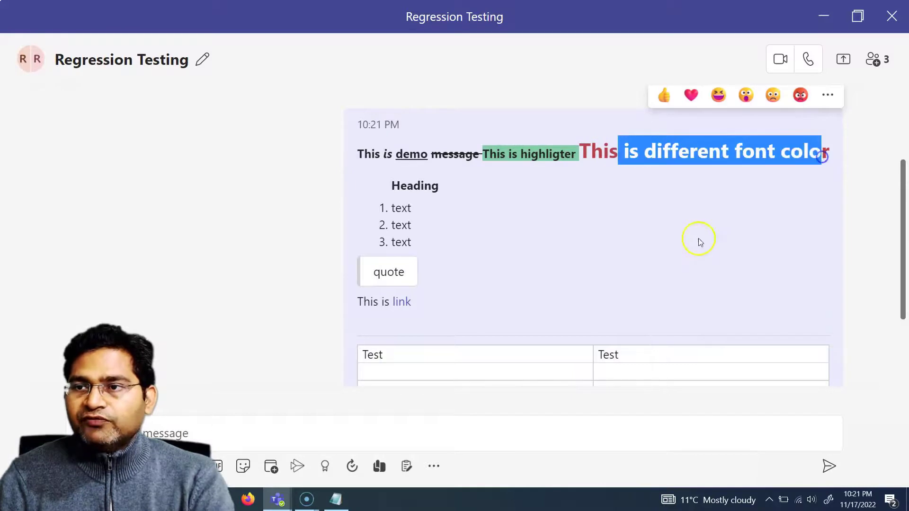
click(700, 240)
scroll(374, 282, down, 2)
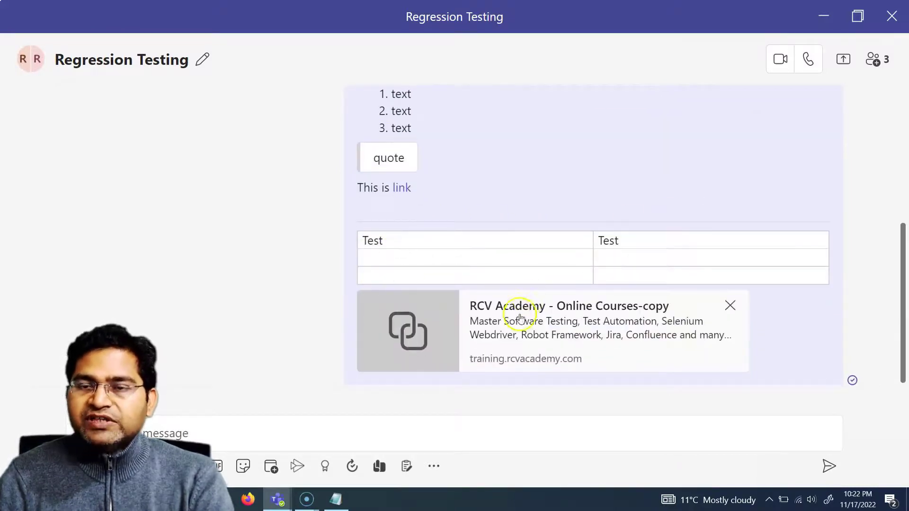
scroll(515, 322, up, 5)
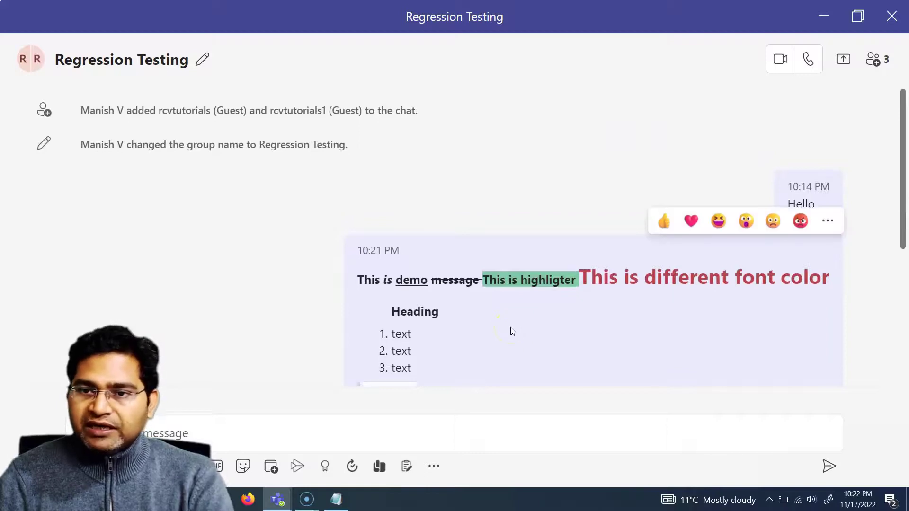
scroll(416, 286, down, 5)
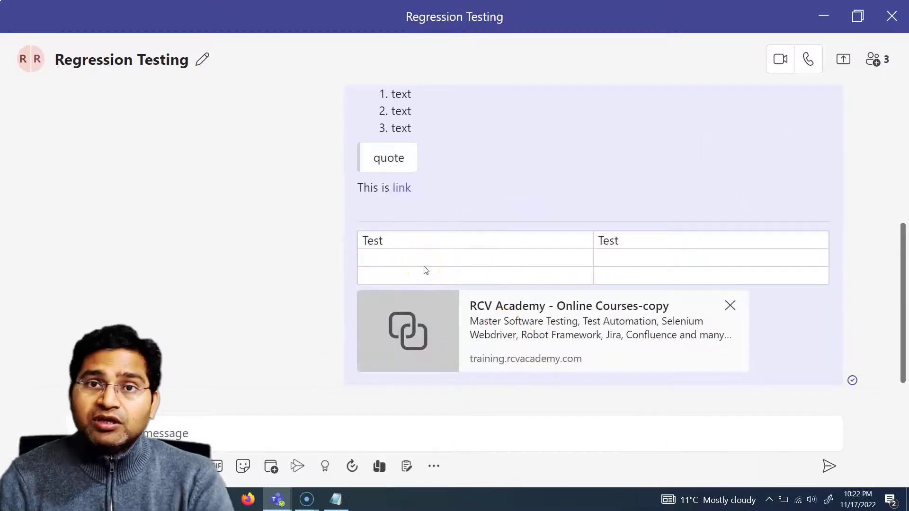
scroll(514, 282, up, 5)
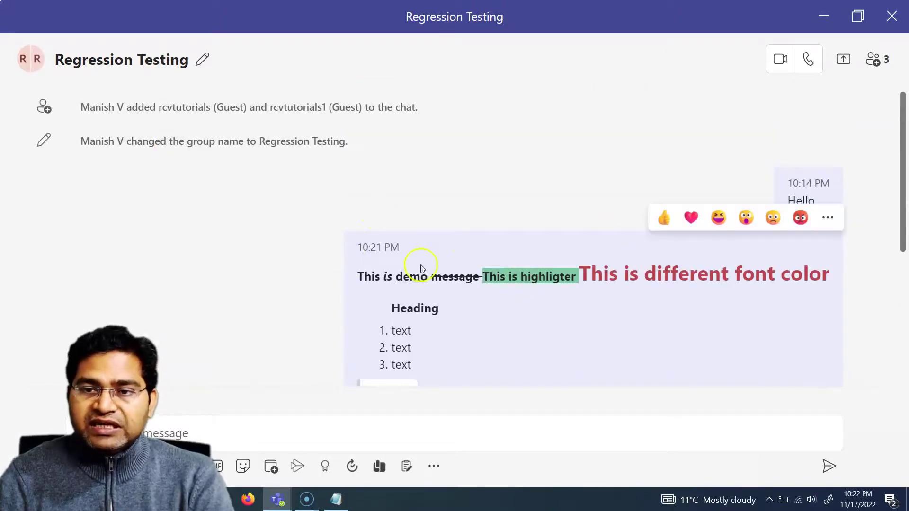
scroll(421, 268, down, 3)
drag(580, 156, 819, 161)
click(620, 248)
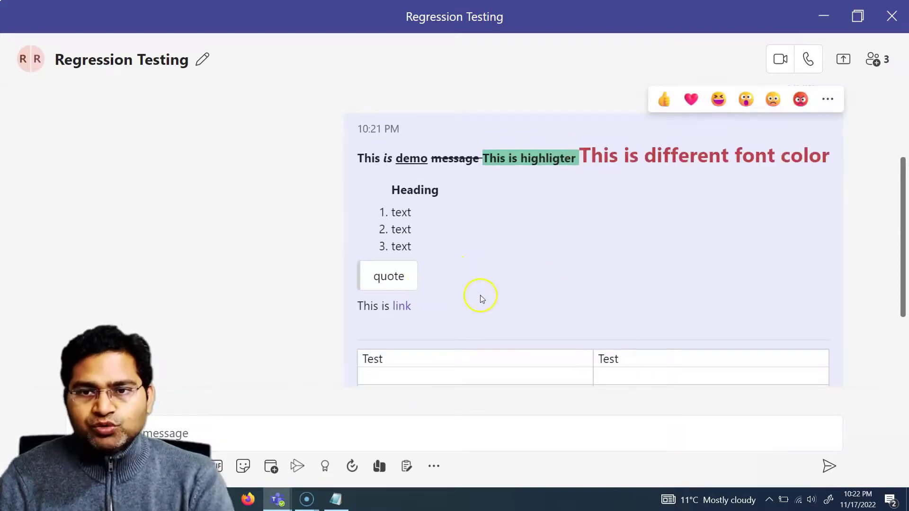
scroll(482, 299, up, 3)
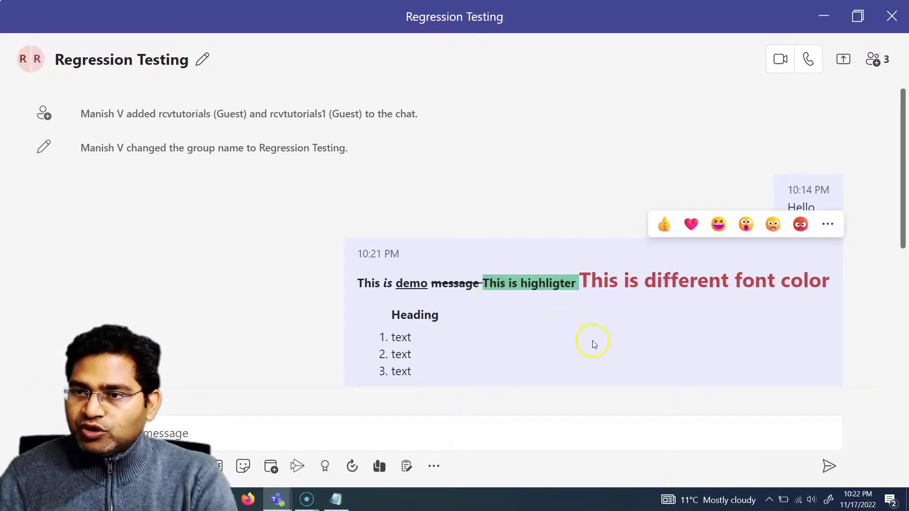
scroll(519, 284, down, 4)
scroll(587, 262, up, 3)
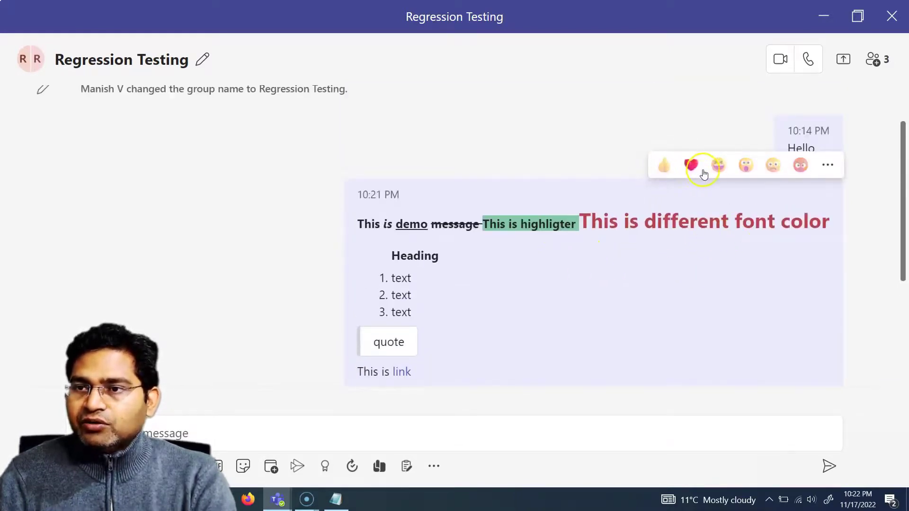
- Give the 10:21 PM message a thumbs-up like and show its More options actions
click(829, 167)
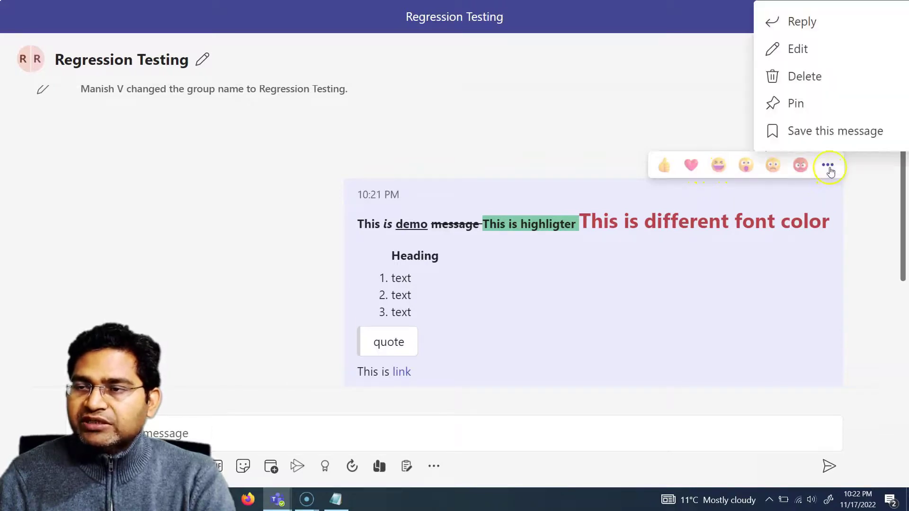
click(794, 223)
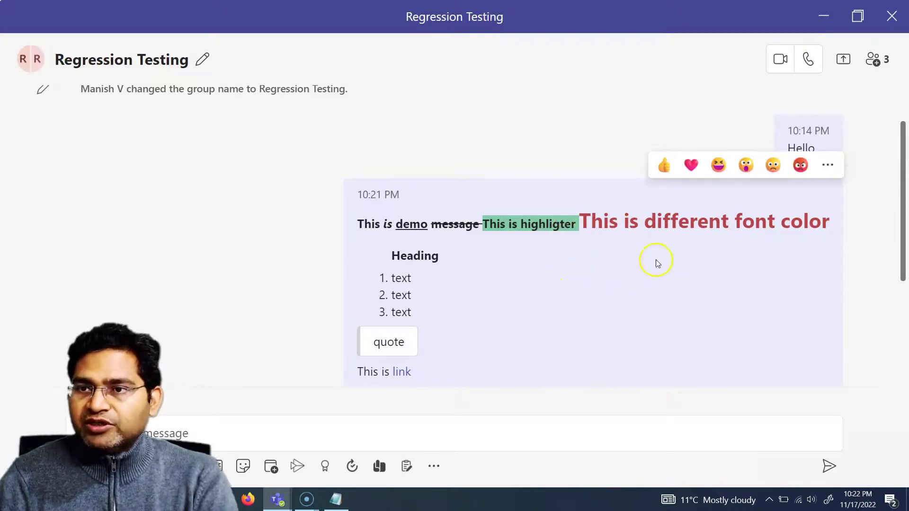
scroll(655, 259, down, 3)
scroll(669, 199, up, 4)
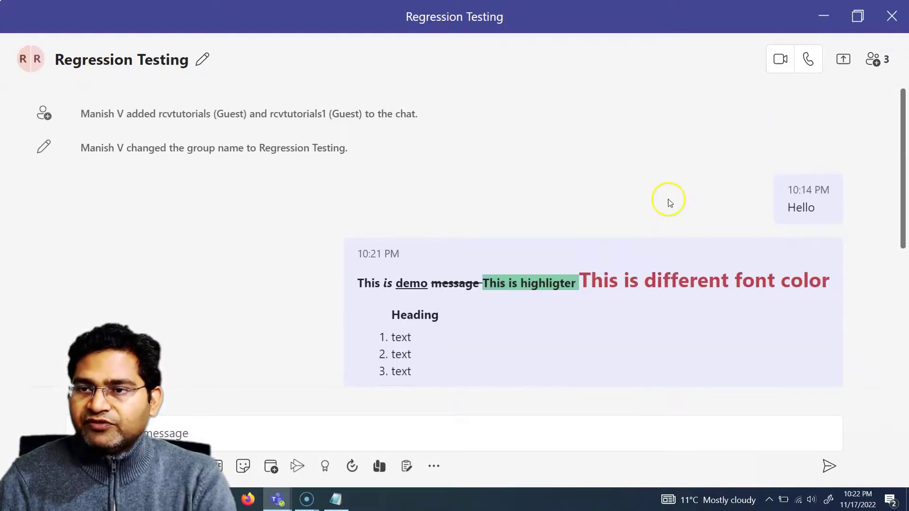
click(665, 223)
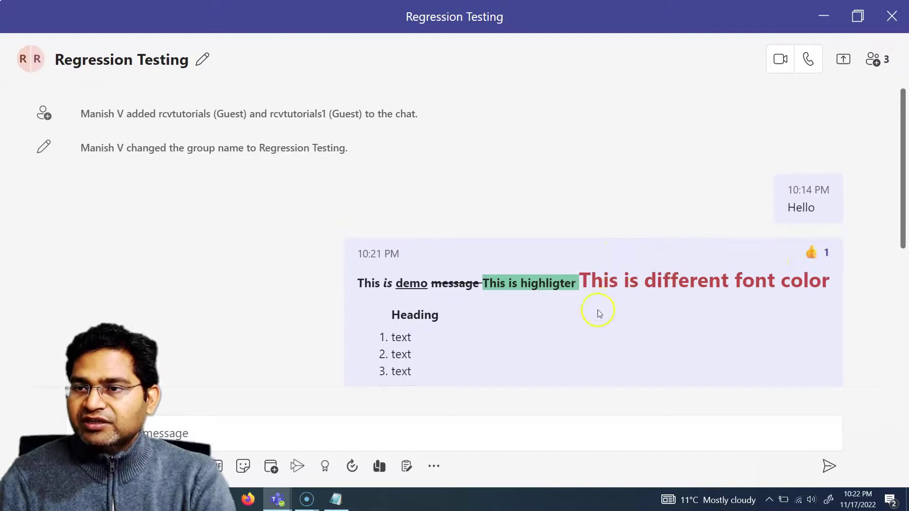
mouse_move(833, 229)
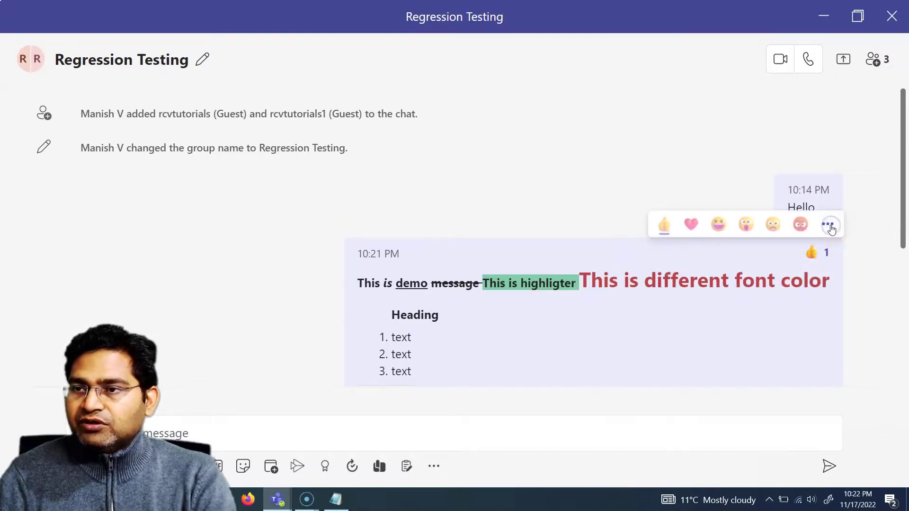
click(829, 227)
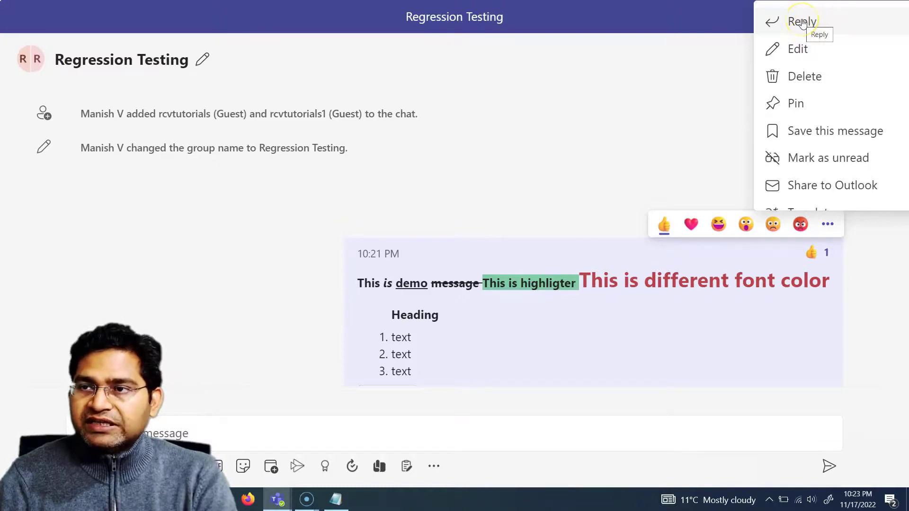
- Edit the sent message, appending ' test' to each of the three numbered list items
click(798, 51)
scroll(350, 334, up, 1)
click(241, 311)
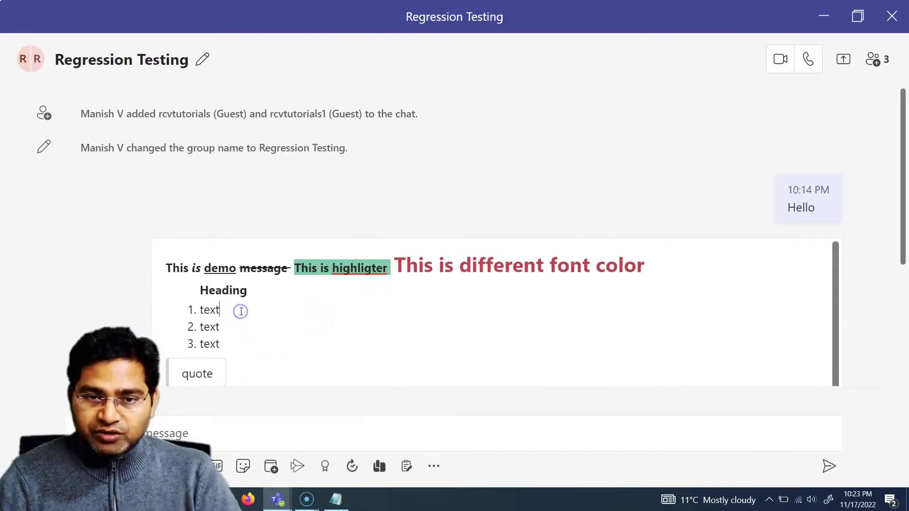
text(test)
click(240, 328)
text(t)
click(246, 342)
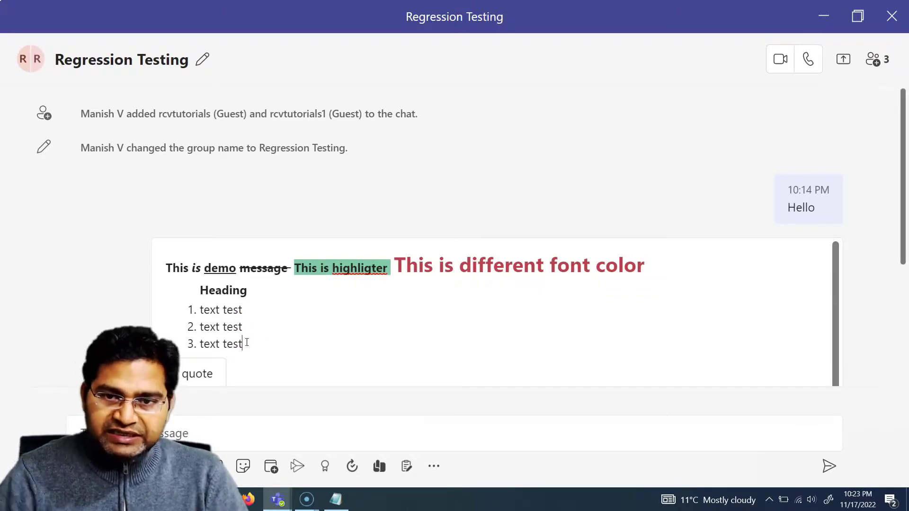
- Save the edit and check that the 10:21 PM message now shows the Edited label
scroll(493, 351, down, 2)
scroll(809, 347, down, 5)
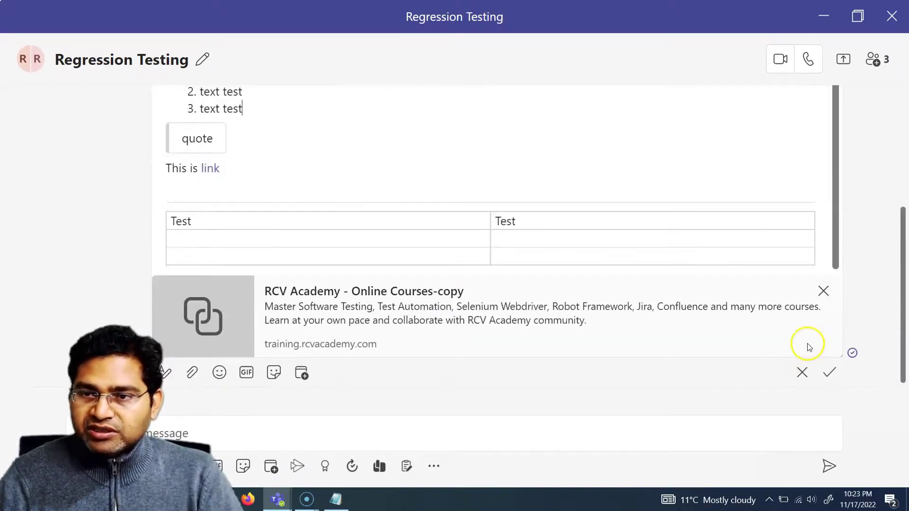
click(829, 373)
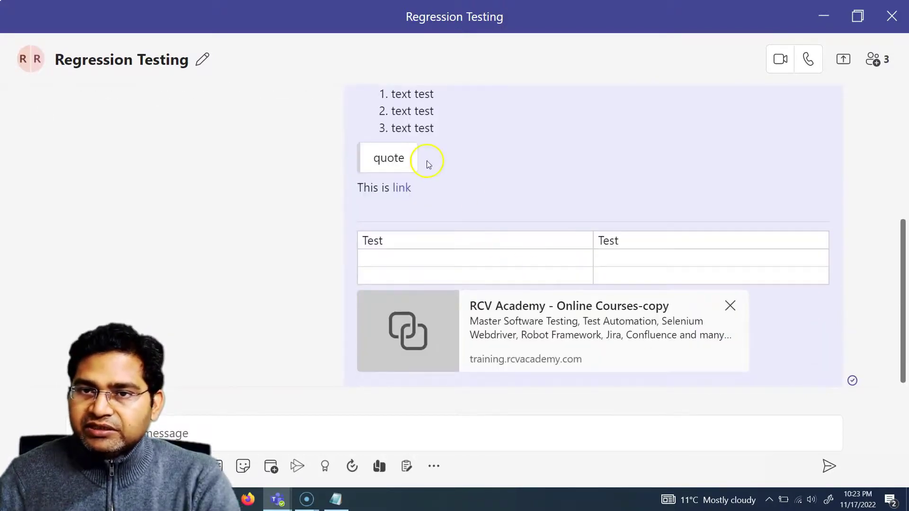
scroll(431, 209, up, 3)
scroll(592, 251, up, 3)
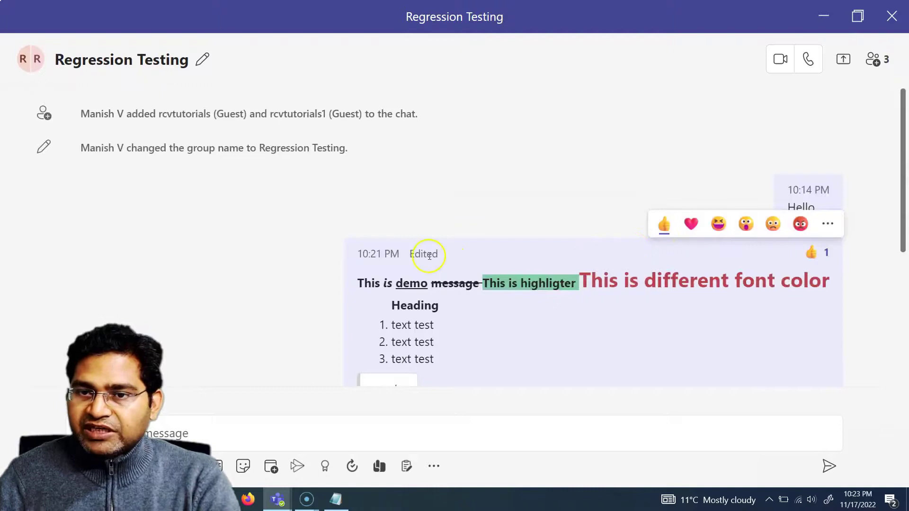
drag(411, 254, 442, 255)
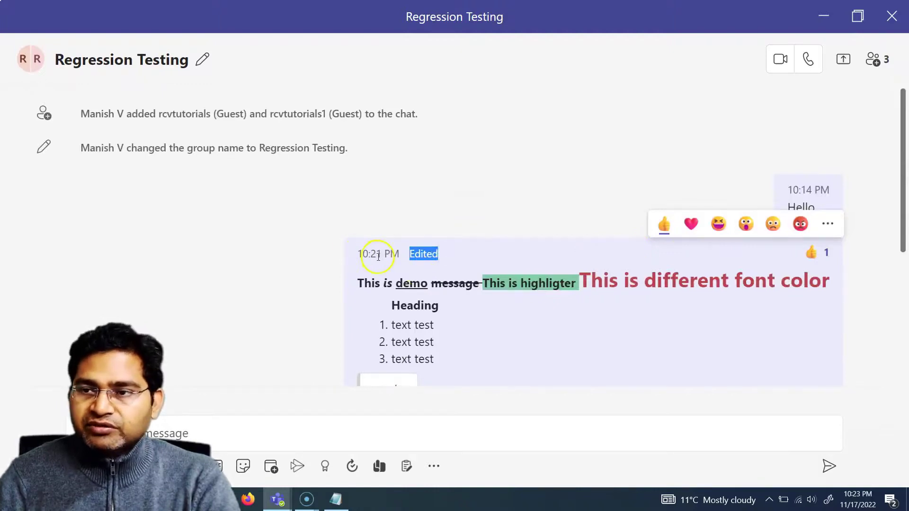
- Pin the edited 10:21 PM message to the top of the Regression Testing chat
click(828, 226)
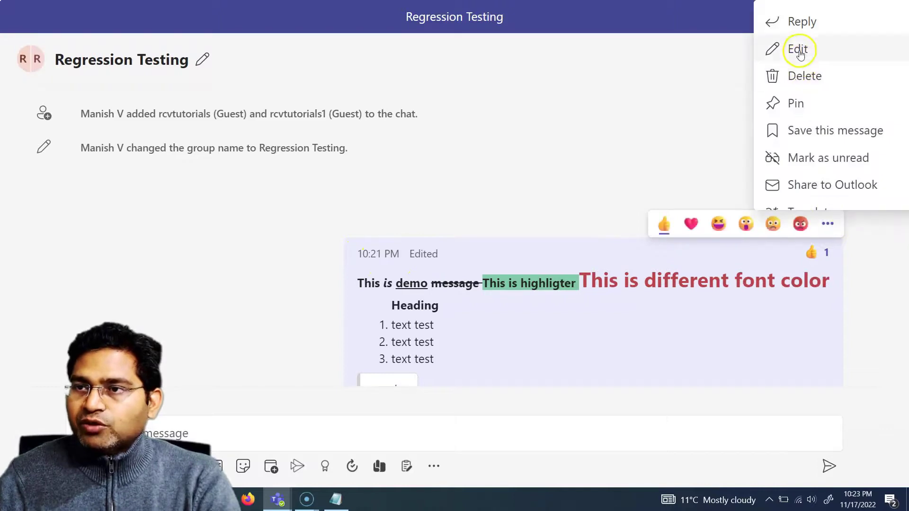
click(804, 88)
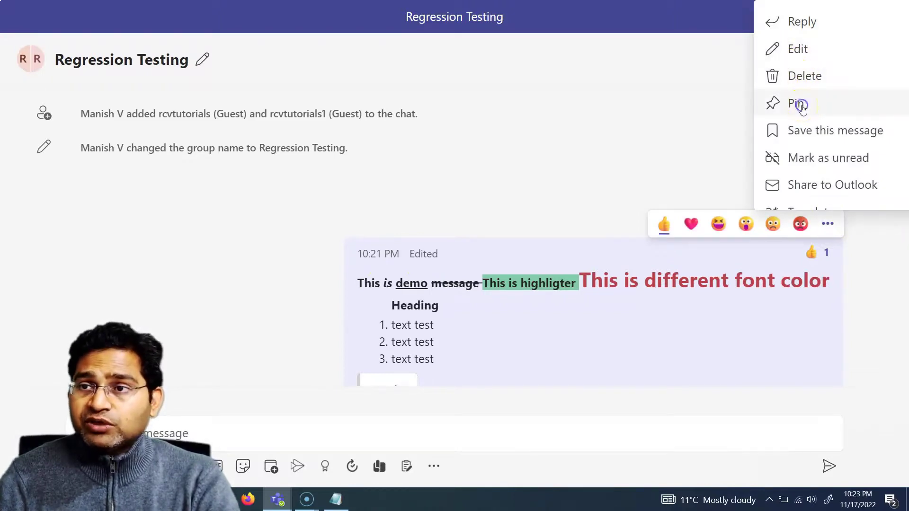
click(800, 104)
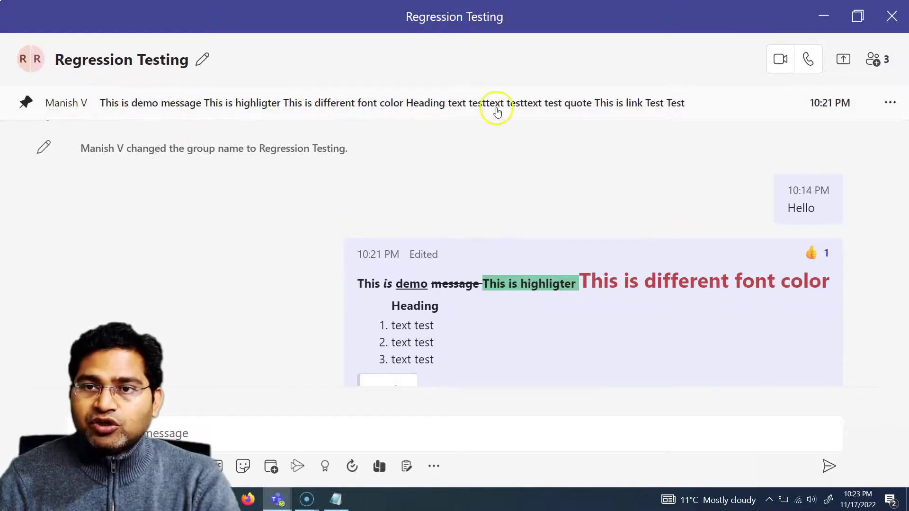
scroll(515, 237, down, 5)
scroll(516, 238, up, 6)
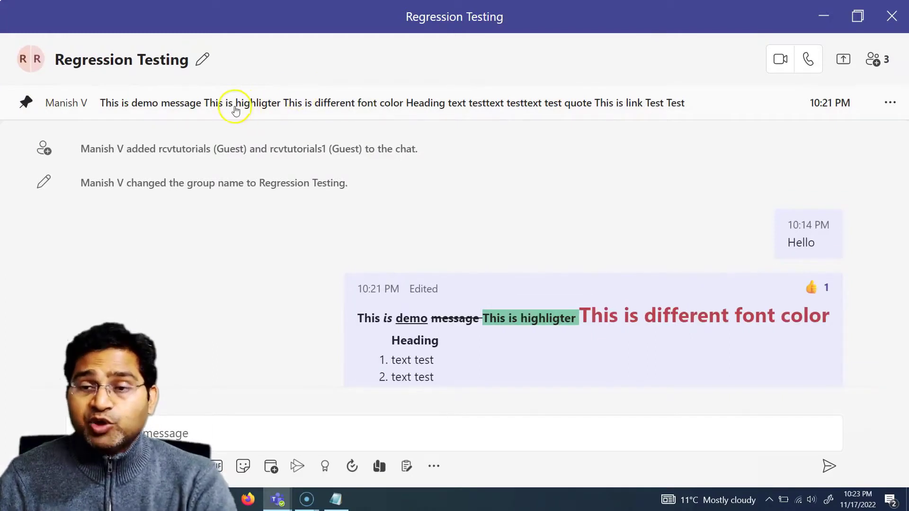
- Jump to the pinned message and bring its More options menu up again
click(619, 108)
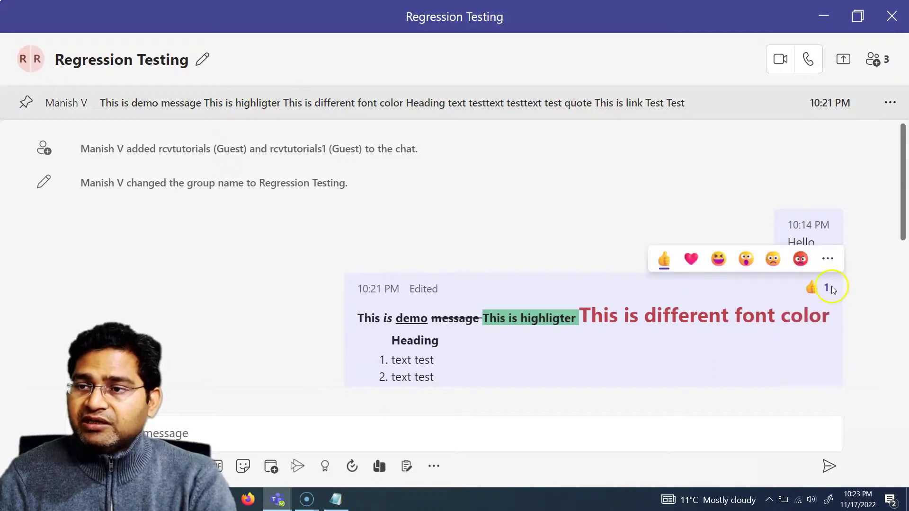
mouse_move(829, 264)
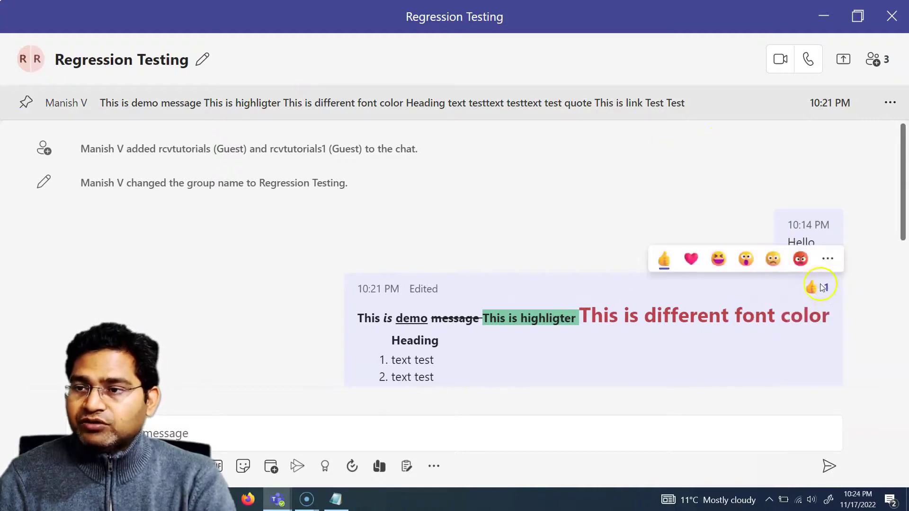
click(829, 260)
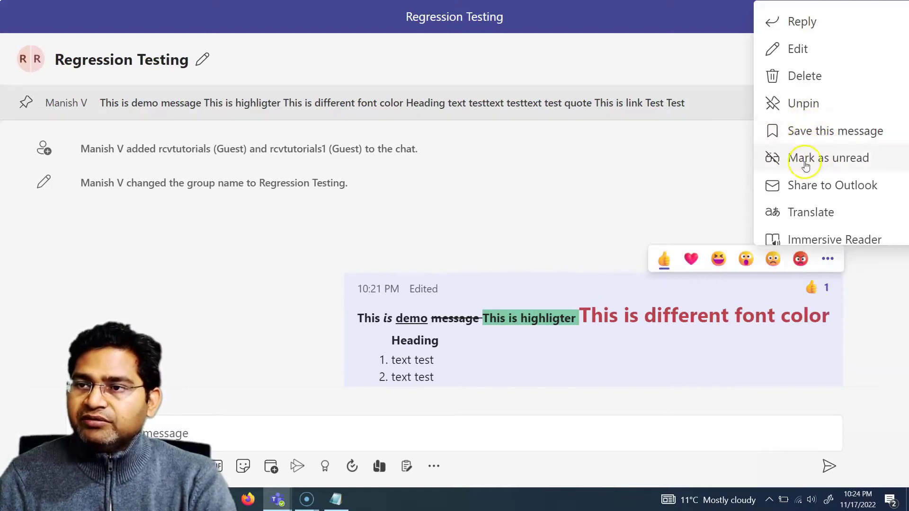
scroll(831, 208, down, 2)
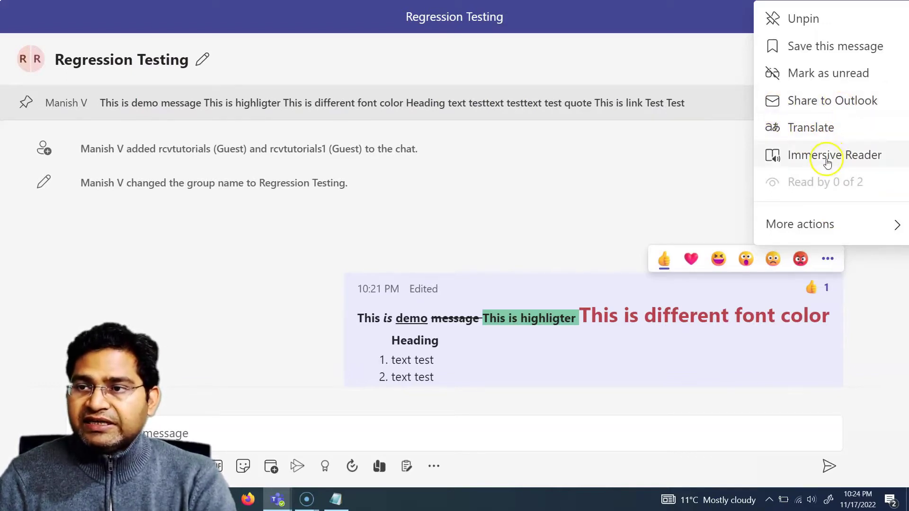
- Read the message in Immersive Reader, playing then pausing read-aloud and scrolling its text
key(Escape)
key(alt+F4)
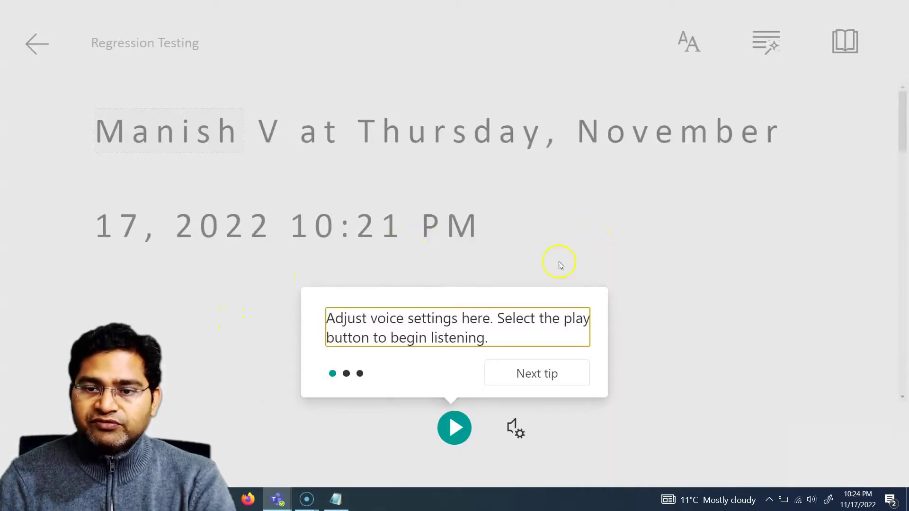
click(457, 438)
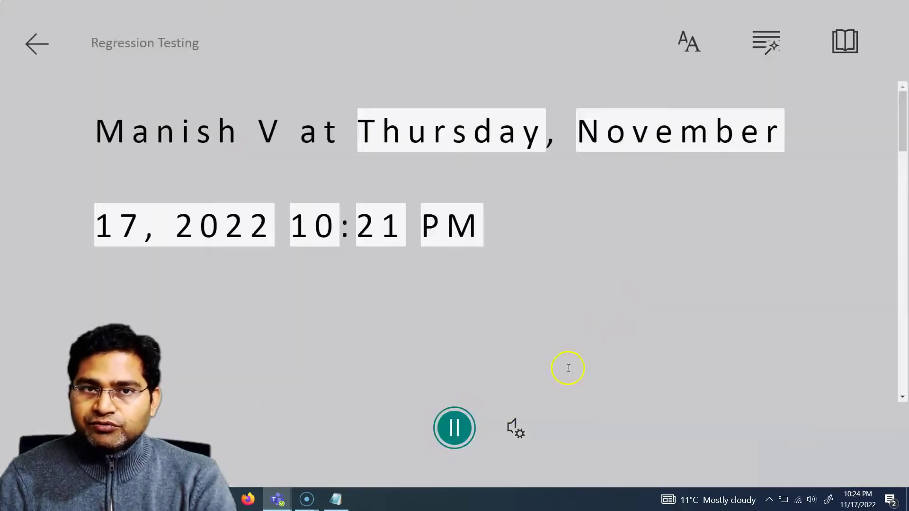
click(454, 437)
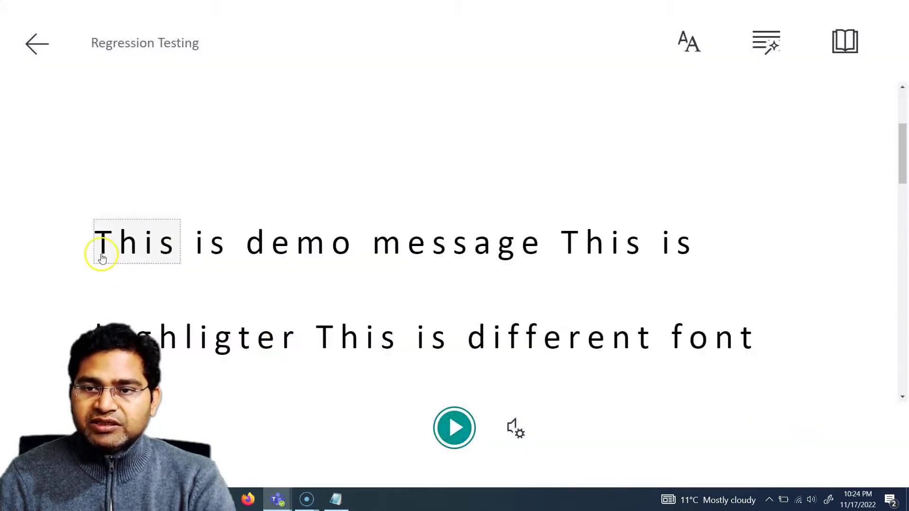
scroll(211, 302, down, 10)
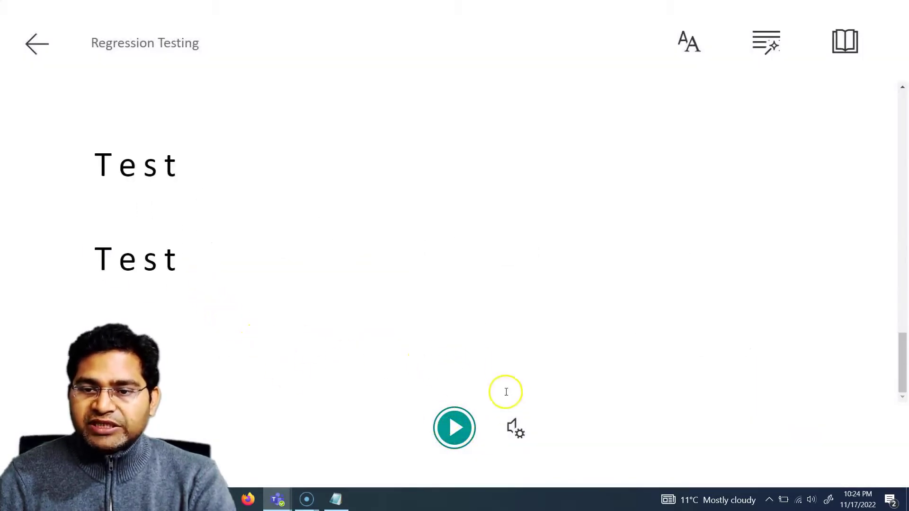
scroll(355, 388, up, 3)
click(36, 44)
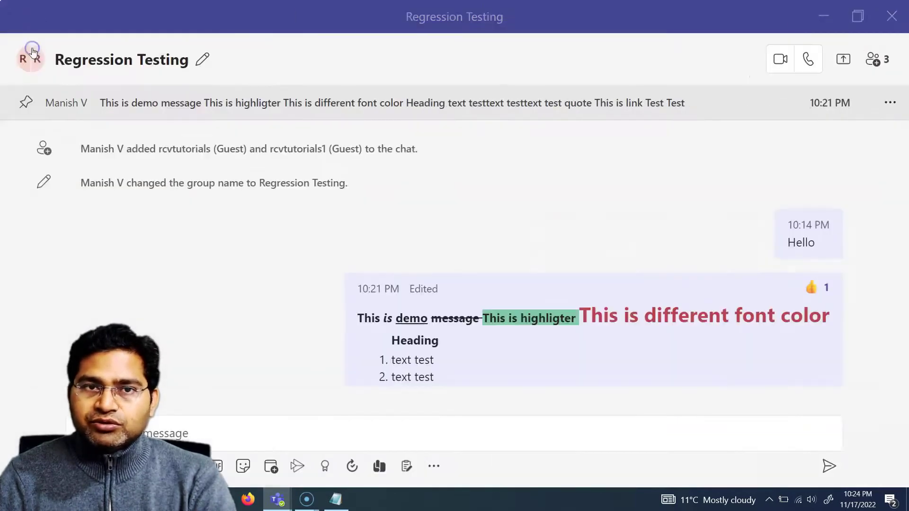
mouse_move(838, 296)
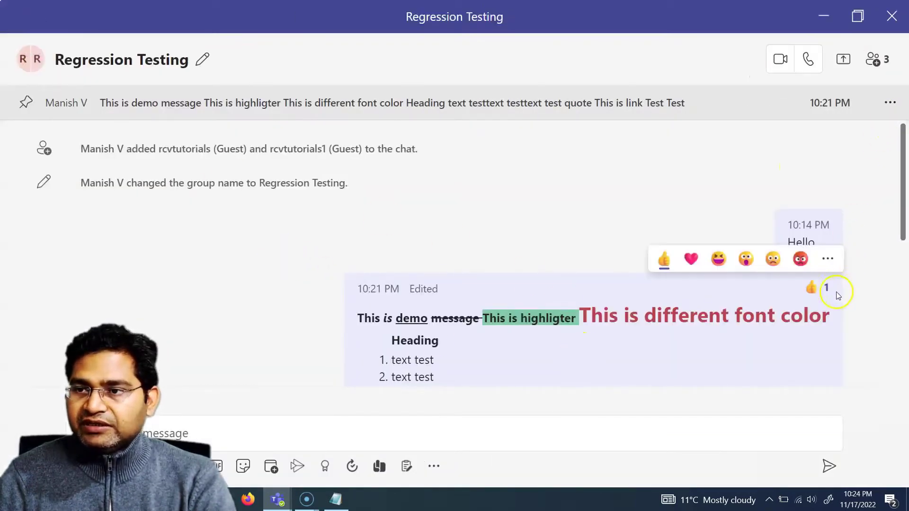
click(828, 259)
scroll(819, 211, down, 2)
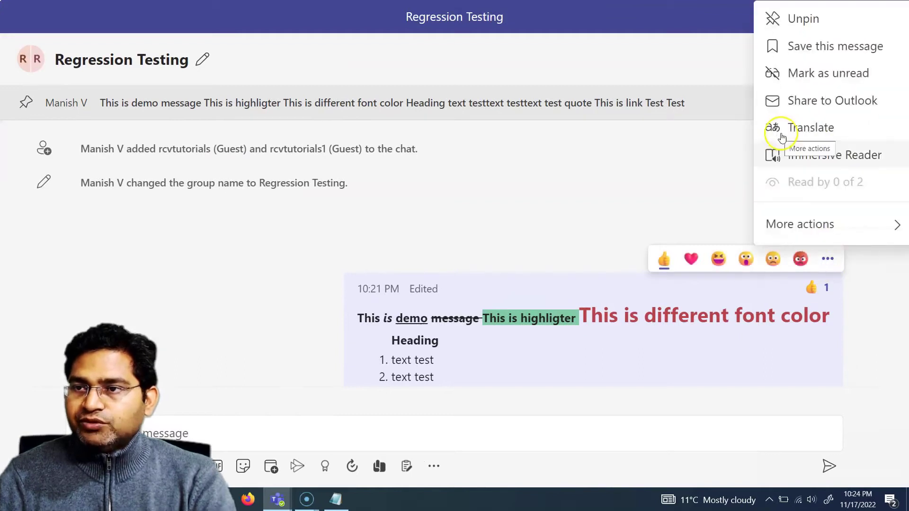
click(821, 223)
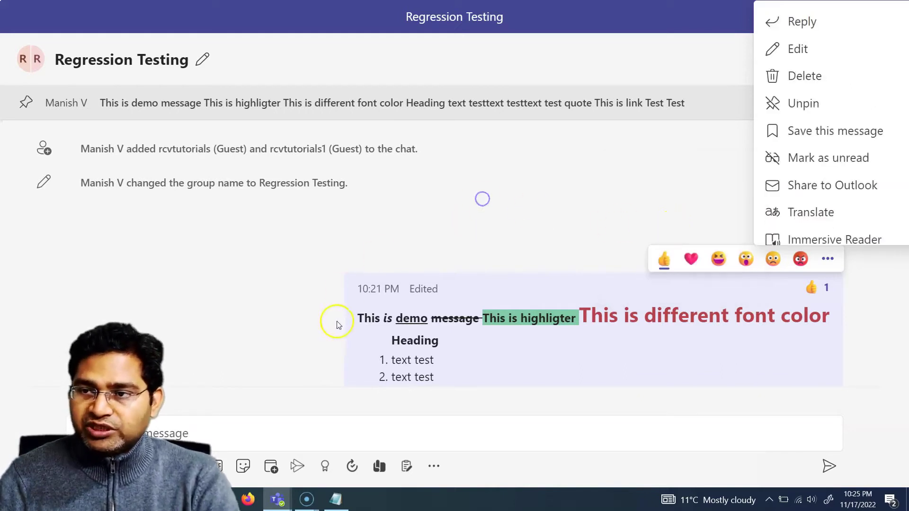
scroll(338, 326, down, 5)
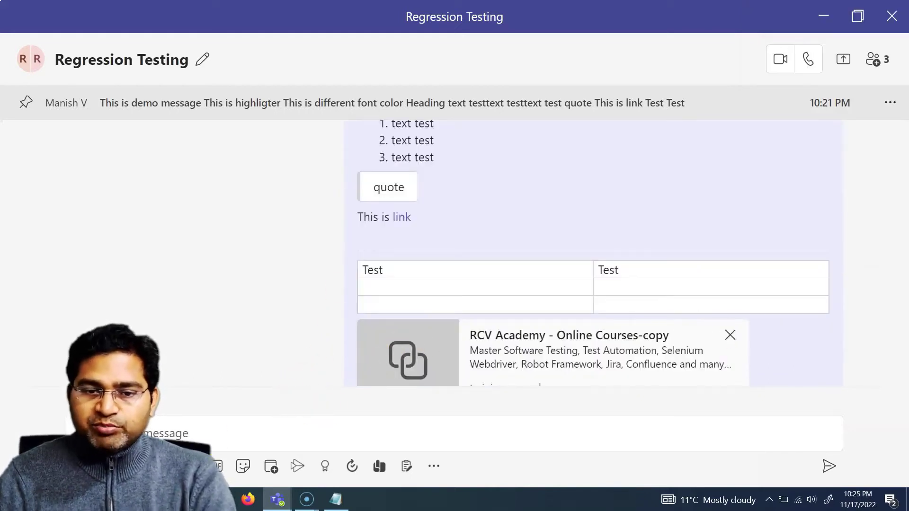
click(150, 434)
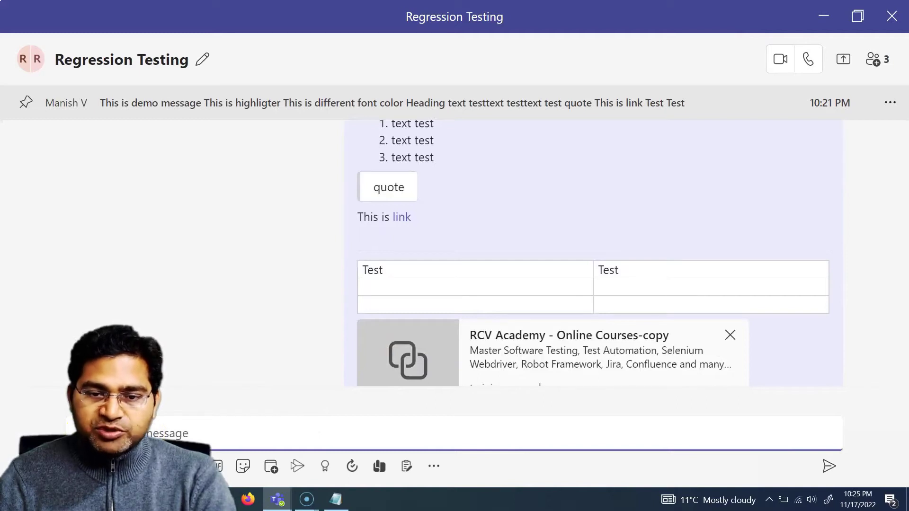